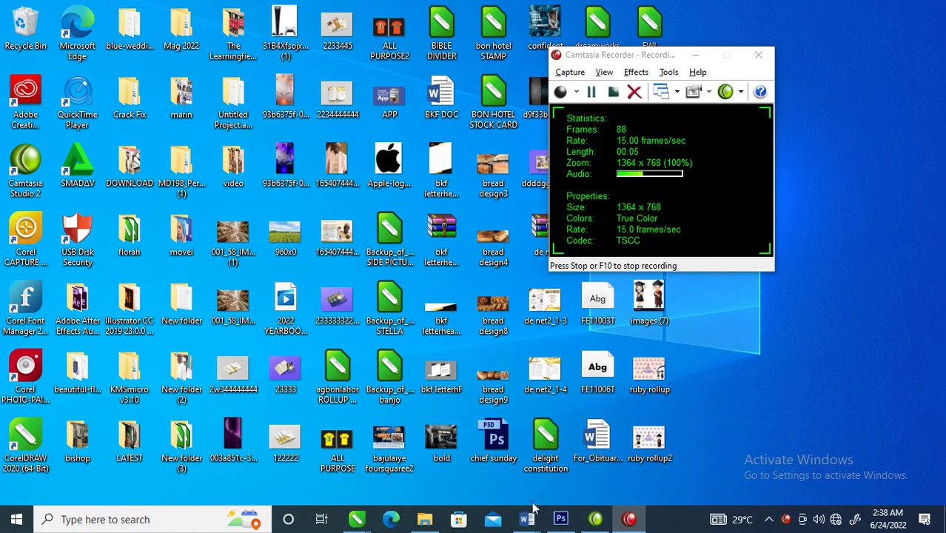
- Switch to the exer.cdr document in CorelDRAW and move the overlapping child photos off the design rectangles
{"action": "mouse_move", "coordinate": [356, 520]}
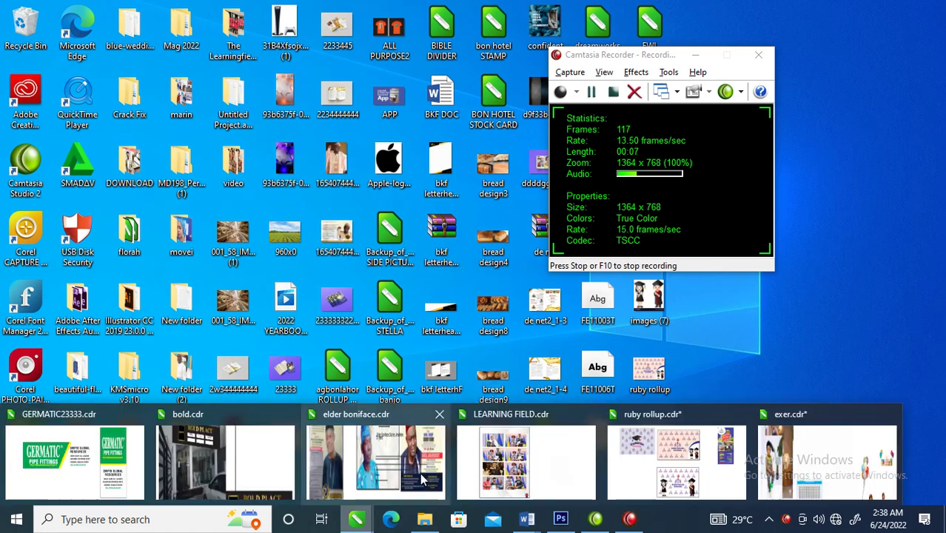
{"action": "left_click", "coordinate": [855, 456]}
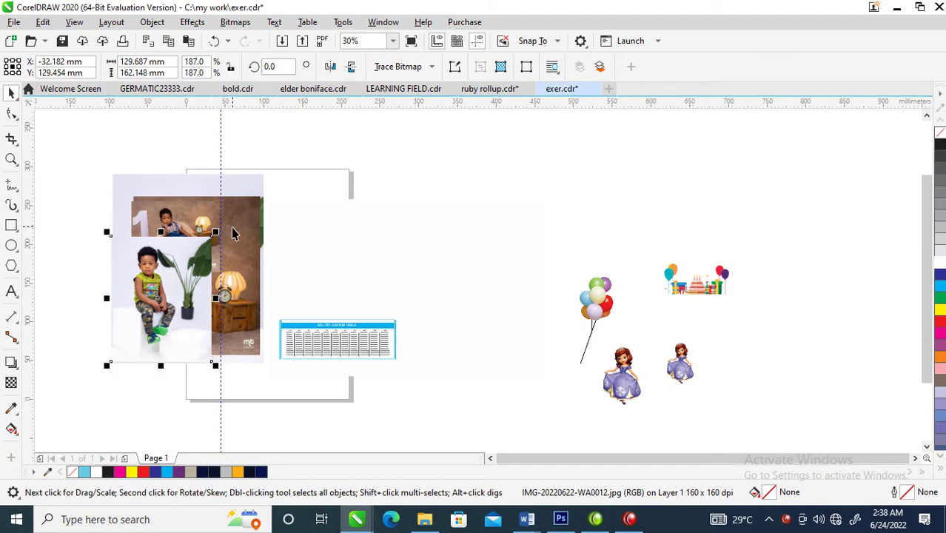
{"action": "left_click", "coordinate": [245, 212]}
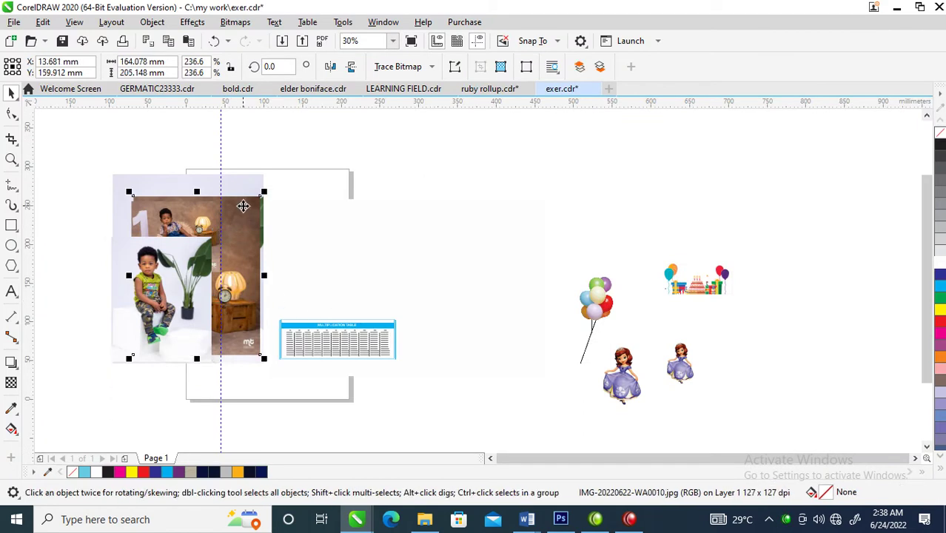
{"action": "left_click_drag", "start_coordinate": [245, 212], "coordinate": [155, 285]}
{"action": "left_click_drag", "start_coordinate": [191, 236], "coordinate": [126, 392]}
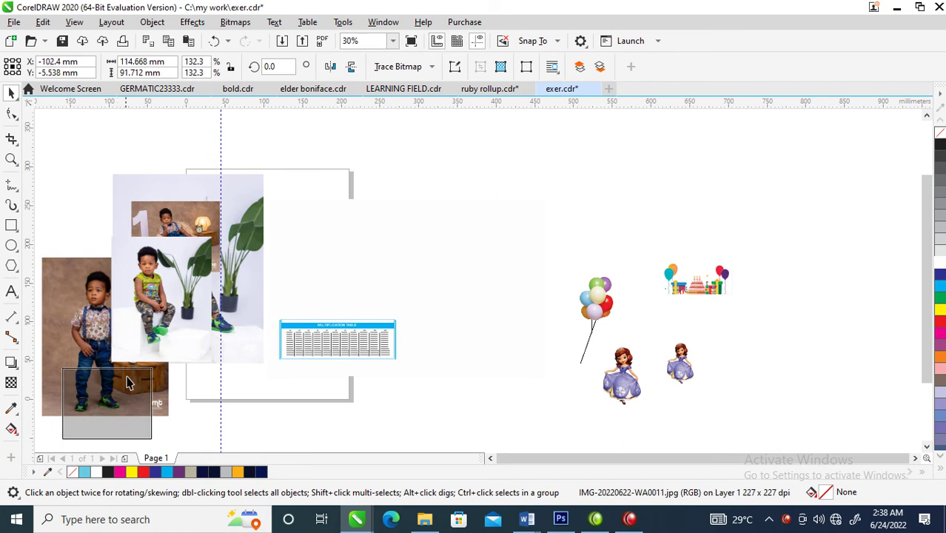
{"action": "left_click_drag", "start_coordinate": [170, 296], "coordinate": [146, 351]}
{"action": "left_click_drag", "start_coordinate": [186, 207], "coordinate": [117, 298]}
- Give the two adjacent white rectangles a black hairline outline
{"action": "left_click", "coordinate": [355, 224]}
{"action": "left_click", "coordinate": [452, 228], "text": "shift"}
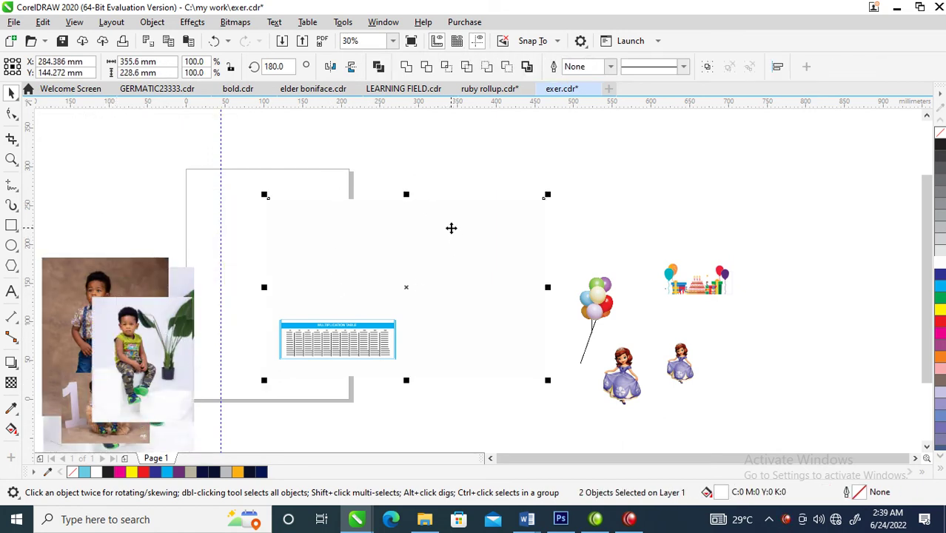
{"action": "right_click", "coordinate": [941, 150]}
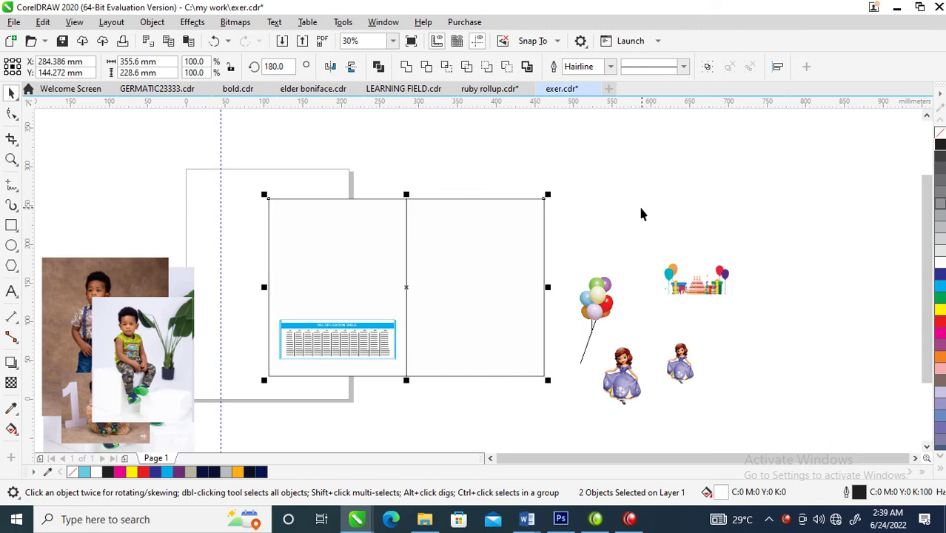
- Add artistic text with the child's first name in the empty area above the birthday clipart
{"action": "key", "text": "z"}
{"action": "left_click_drag", "start_coordinate": [625, 194], "coordinate": [747, 256]}
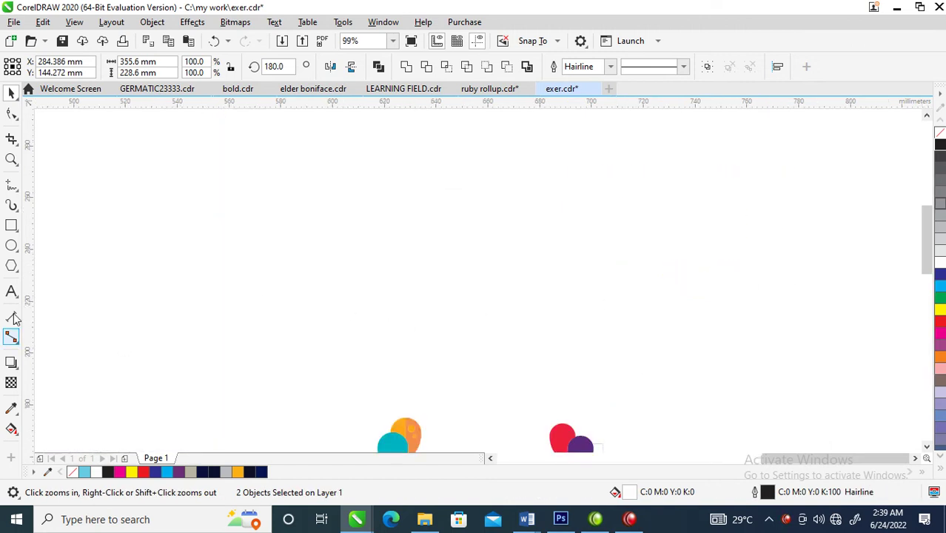
{"action": "left_click", "coordinate": [11, 290]}
{"action": "left_click", "coordinate": [359, 264]}
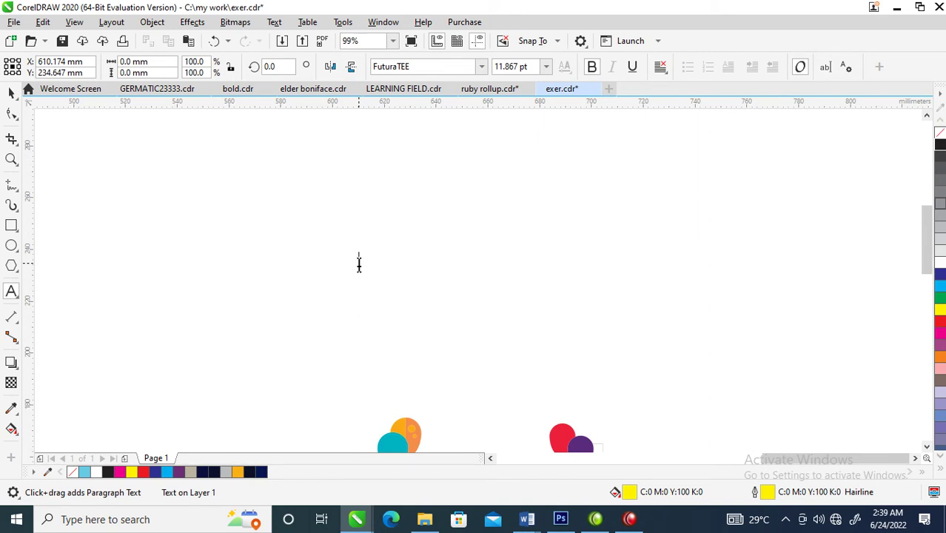
{"action": "type", "text": "ABC"}
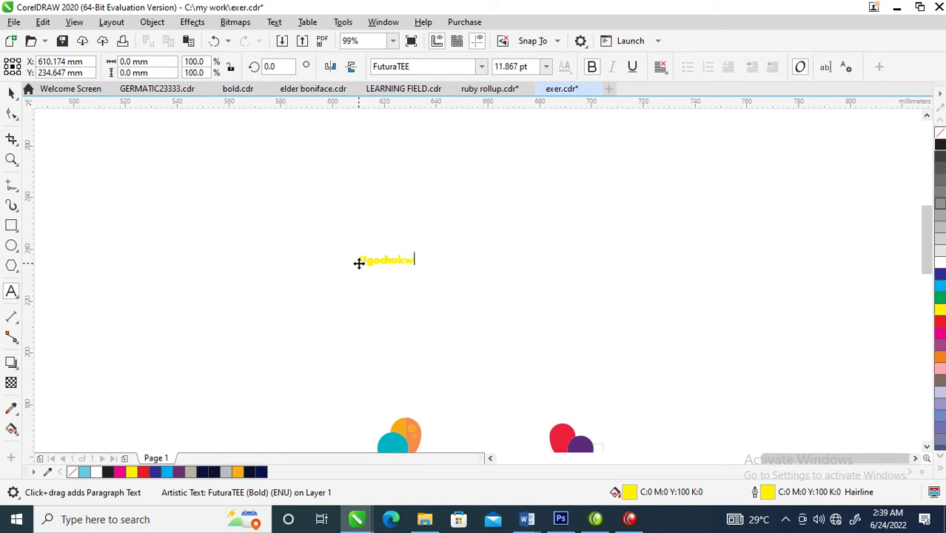
{"action": "key", "text": "ctrl+space"}
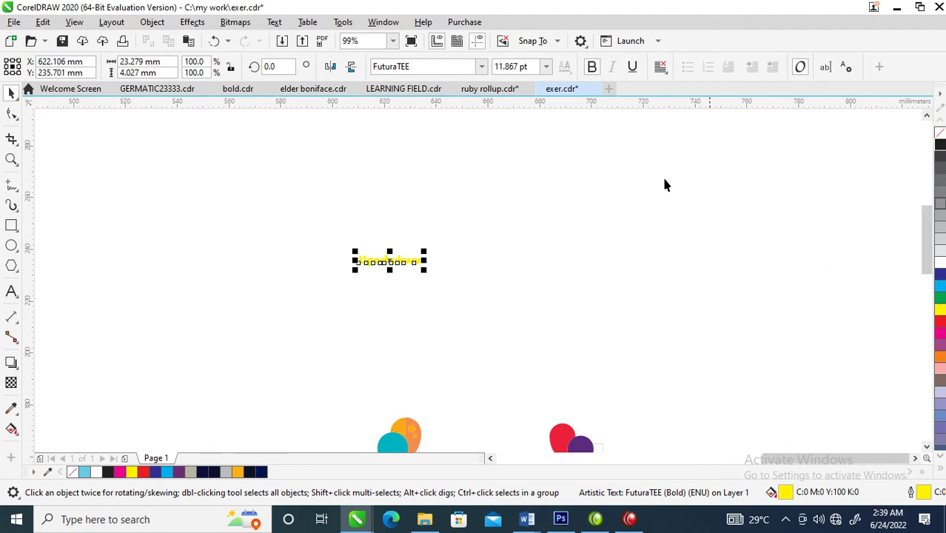
- Fill the name text black, enlarge it to about 125 mm wide and remove its outline
{"action": "left_click", "coordinate": [939, 145]}
{"action": "left_click_drag", "start_coordinate": [426, 252], "coordinate": [686, 131]}
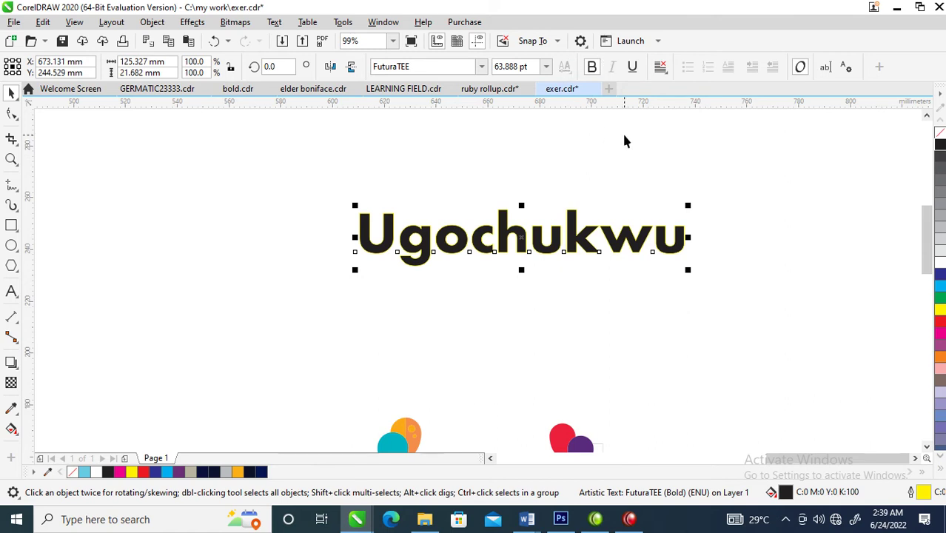
{"action": "right_click", "coordinate": [940, 132]}
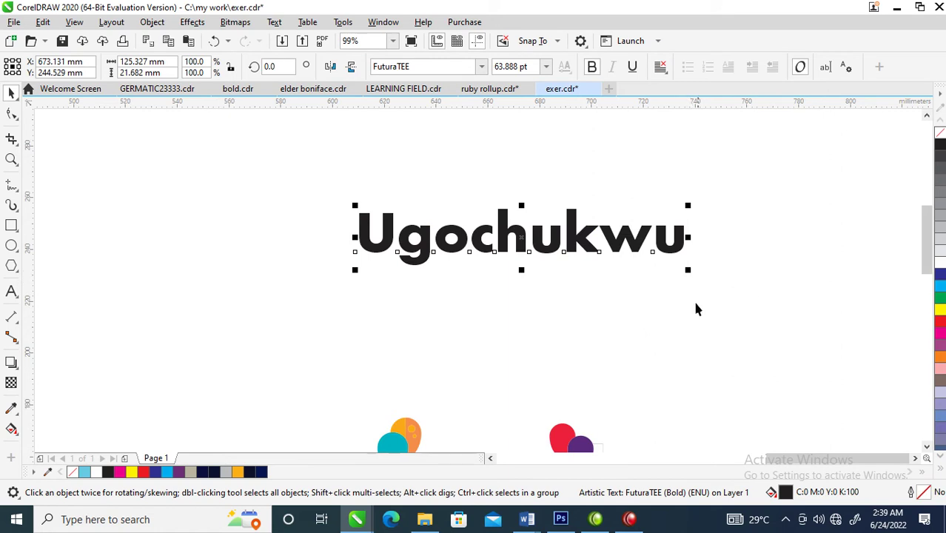
- Append "@ BIG1" to the name on the text's first line
{"action": "double_click", "coordinate": [686, 238]}
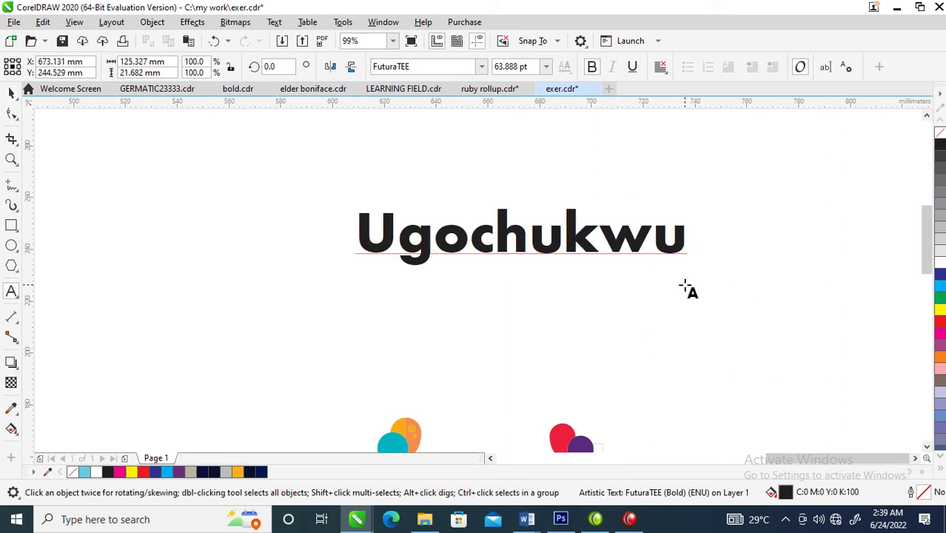
{"action": "type", "text": "@ BII"}
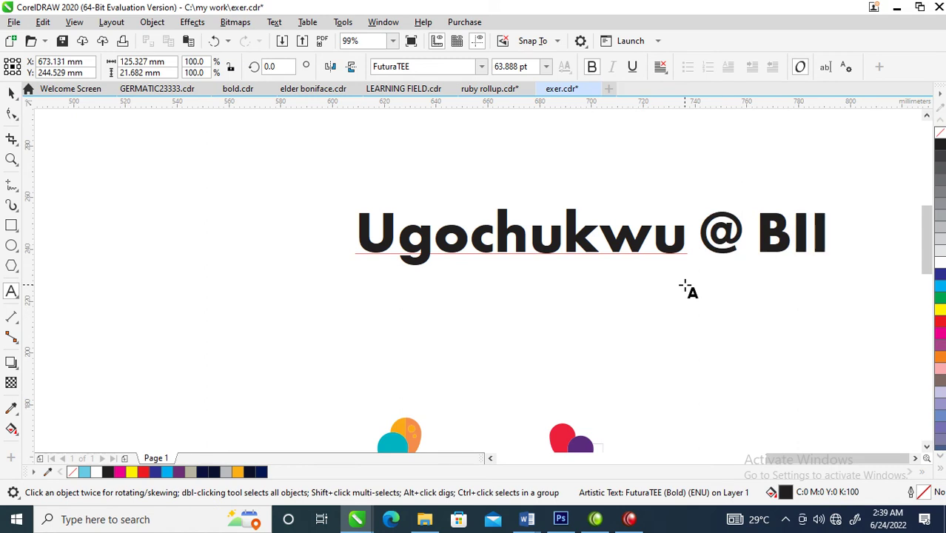
{"action": "key", "text": "BackSpace"}
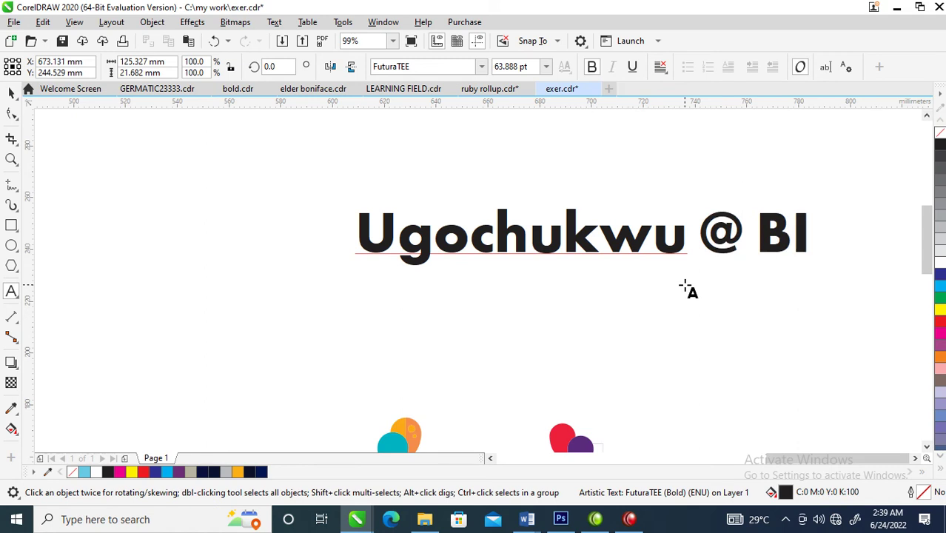
{"action": "type", "text": "g"}
{"action": "key", "text": "BackSpace"}
{"action": "type", "text": "G"}
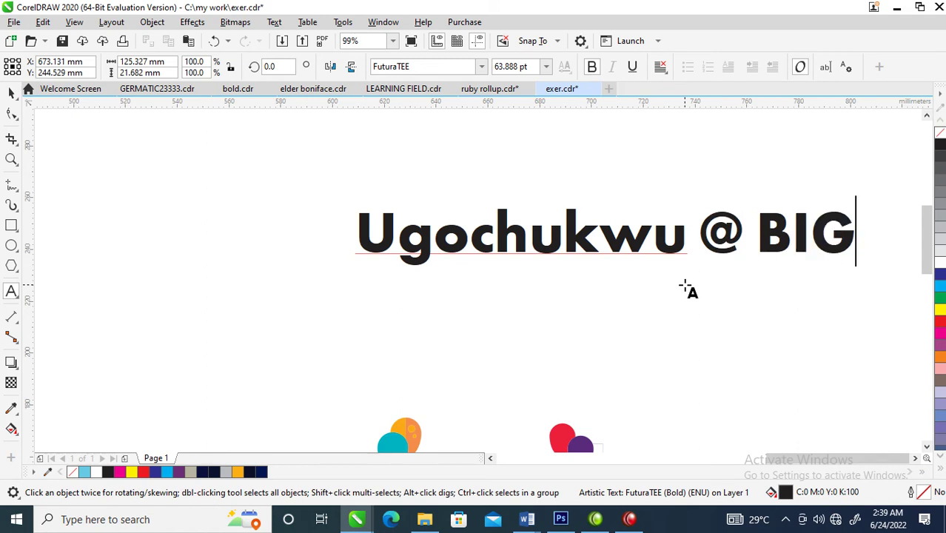
{"action": "type", "text": "1"}
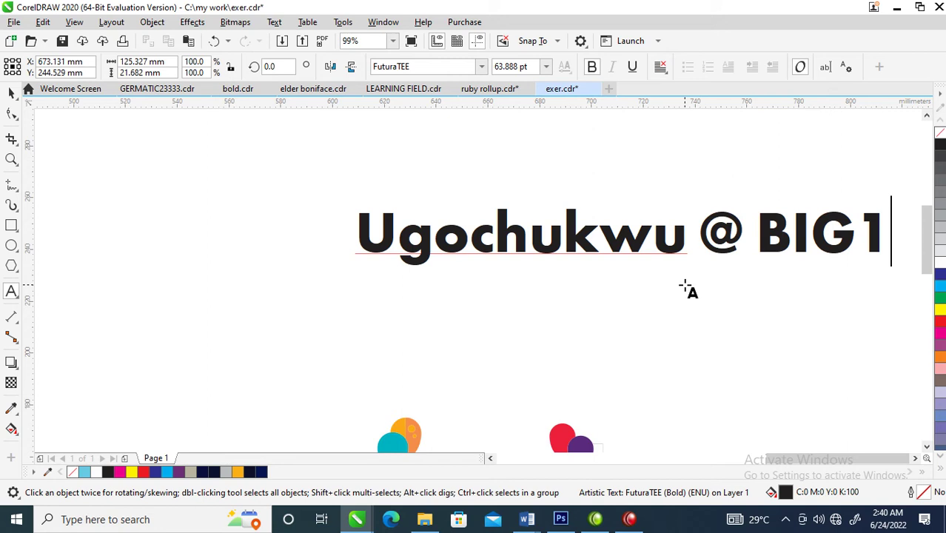
- Add "Happy Birthday" as a second line of the text and finish editing
{"action": "key", "text": "Return"}
{"action": "type", "text": "Hap"}
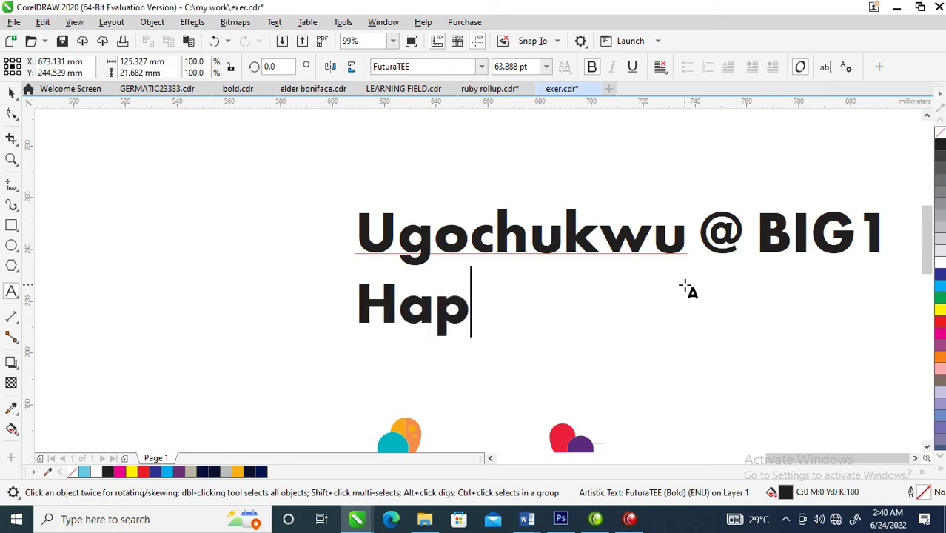
{"action": "type", "text": "py B"}
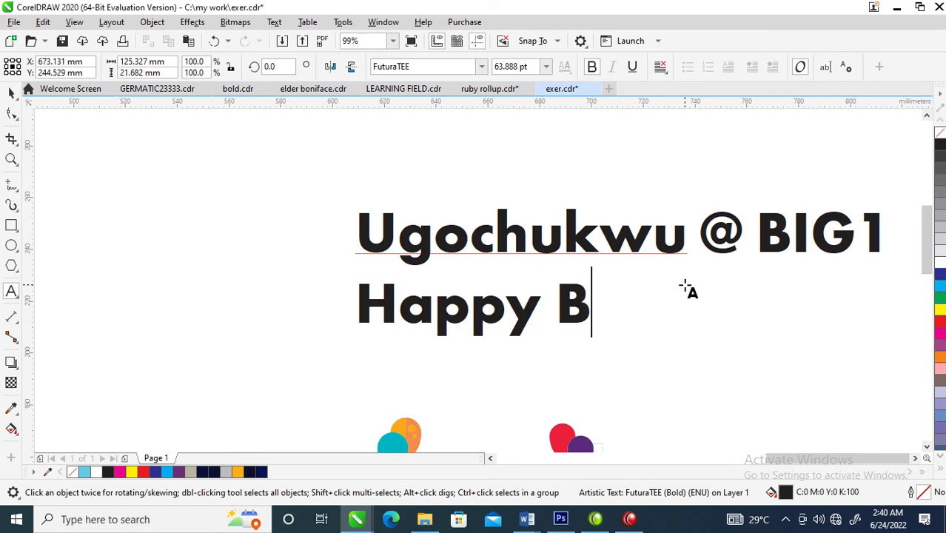
{"action": "type", "text": "irthd"}
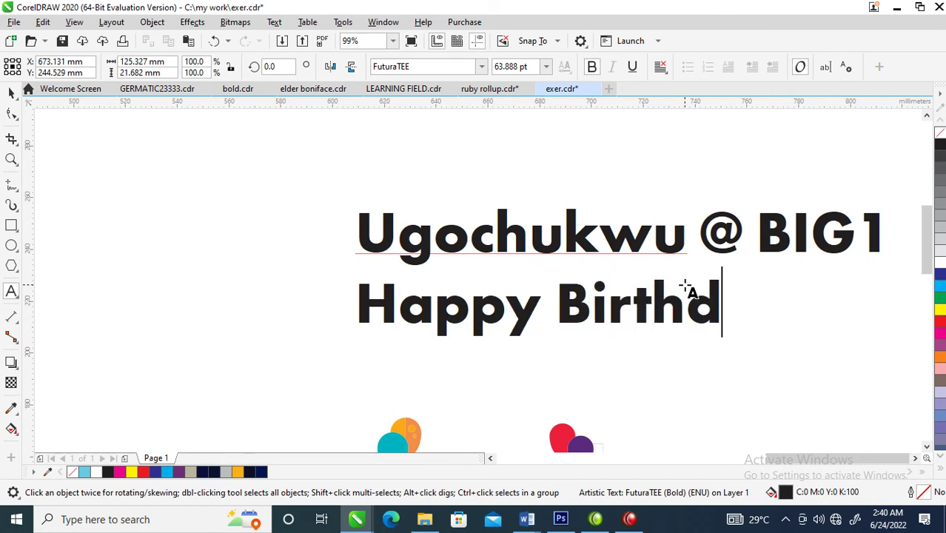
{"action": "type", "text": "ay"}
{"action": "key", "text": "ctrl+space"}
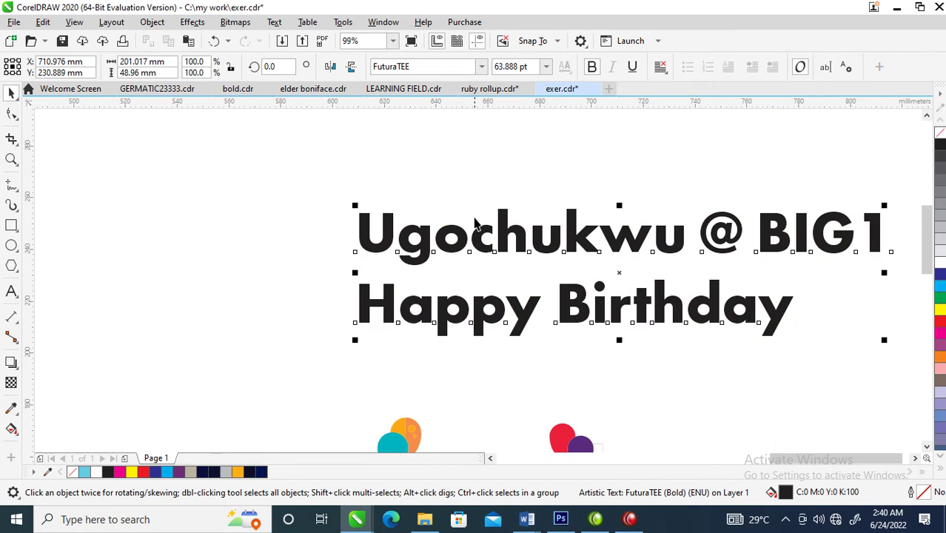
- Move the photo of the standing child with the lamp onto the right rectangle of the layout
{"action": "scroll", "coordinate": [443, 200], "scroll_direction": "down", "scroll_amount": 4}
{"action": "scroll", "coordinate": [440, 196], "scroll_direction": "down", "scroll_amount": 2}
{"action": "key", "text": "z"}
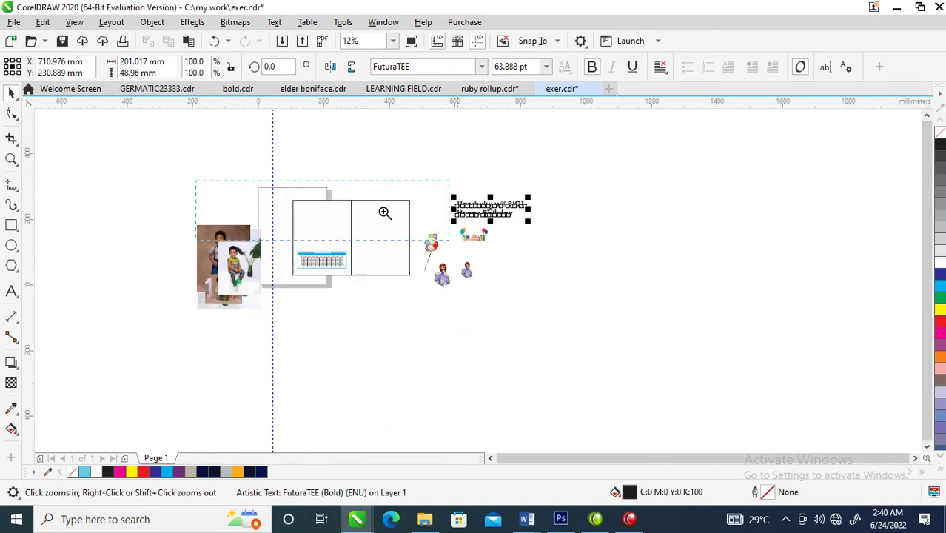
{"action": "left_click", "coordinate": [590, 306]}
{"action": "left_click_drag", "start_coordinate": [111, 320], "coordinate": [416, 309]}
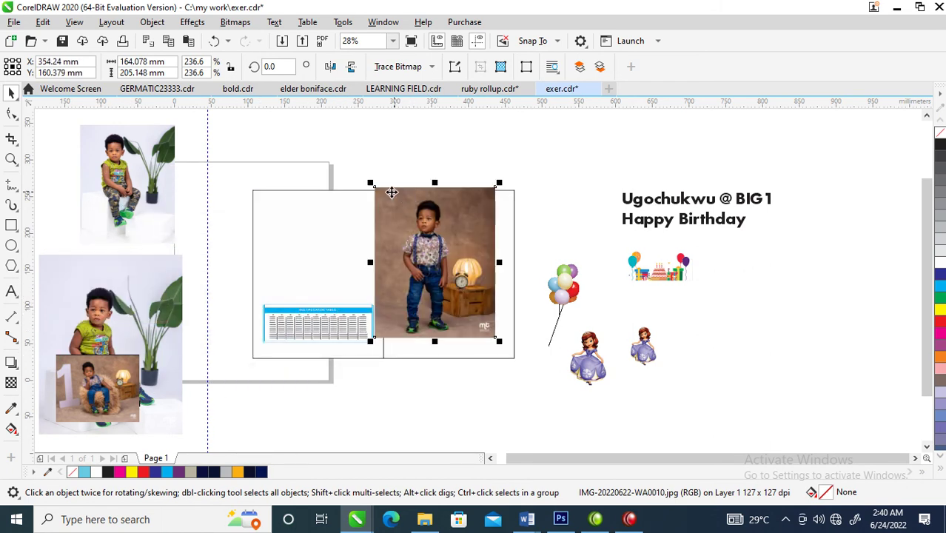
- PowerClip the standing child's photo inside the right rectangle
{"action": "key", "text": "z"}
{"action": "scroll", "coordinate": [529, 367], "scroll_direction": "up", "scroll_amount": 1}
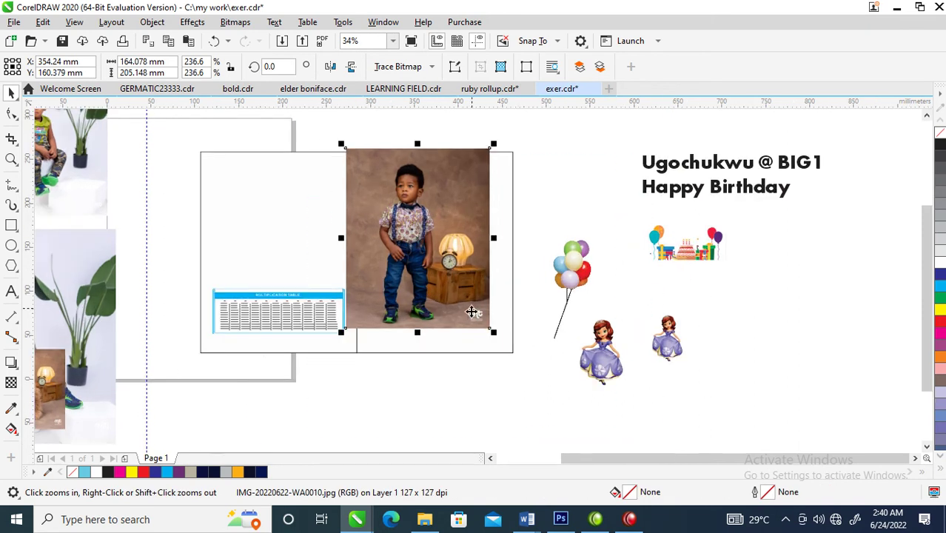
{"action": "key", "text": "space"}
{"action": "left_click_drag", "start_coordinate": [491, 322], "coordinate": [491, 323]}
{"action": "left_click_drag", "start_coordinate": [483, 211], "coordinate": [477, 157]}
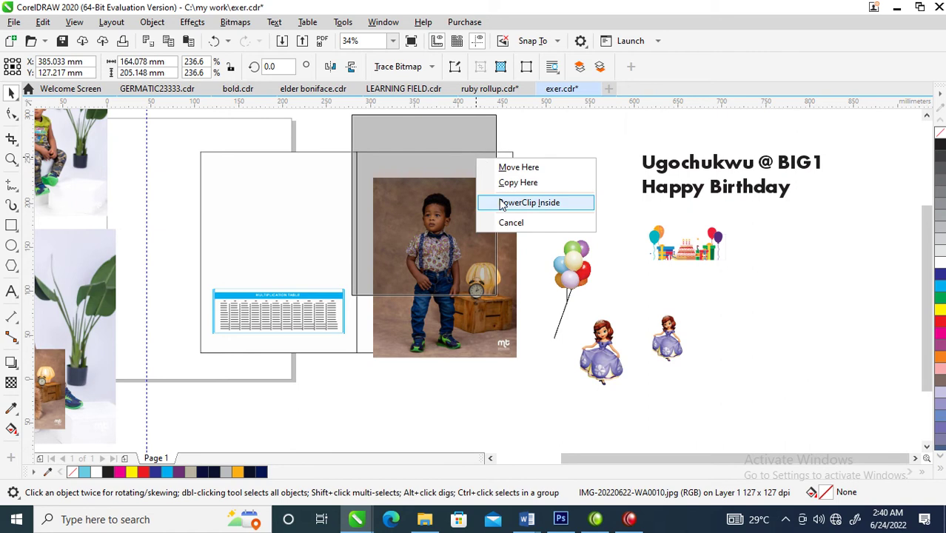
{"action": "left_click", "coordinate": [529, 203]}
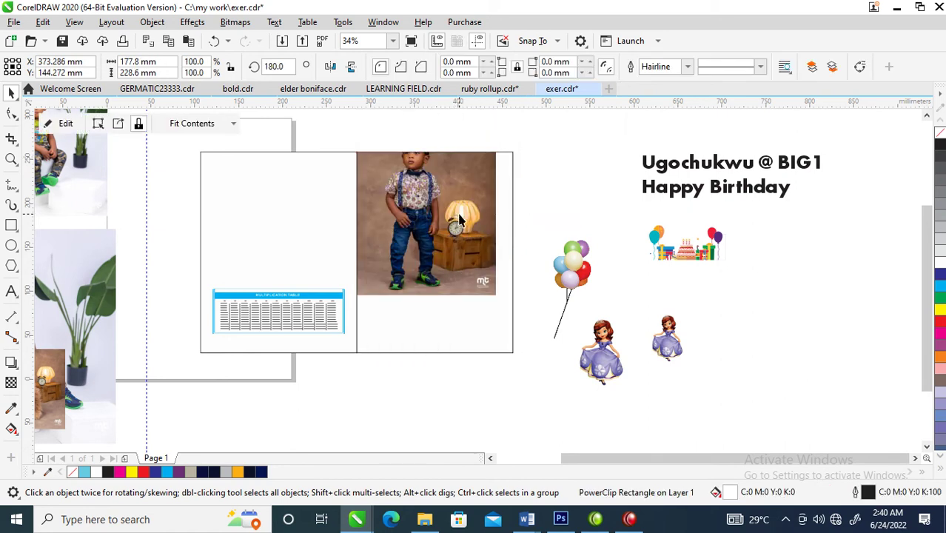
- Enlarge the clipped photo to about 175.5 × 219.5 mm and reposition it toward the frame's left edge
{"action": "left_click_drag", "start_coordinate": [493, 294], "coordinate": [545, 330]}
{"action": "left_click_drag", "start_coordinate": [486, 240], "coordinate": [481, 264]}
{"action": "left_click_drag", "start_coordinate": [528, 136], "coordinate": [523, 148]}
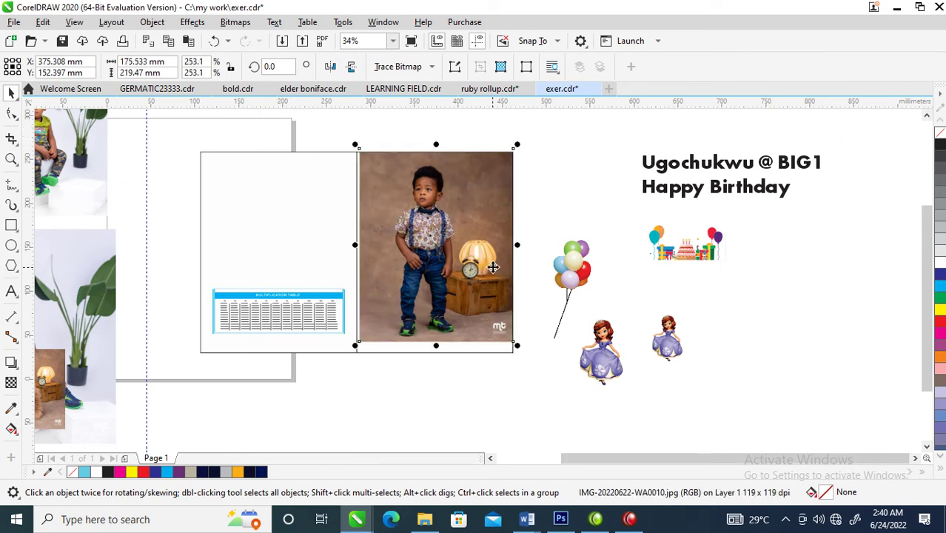
{"action": "left_click_drag", "start_coordinate": [493, 267], "coordinate": [473, 279]}
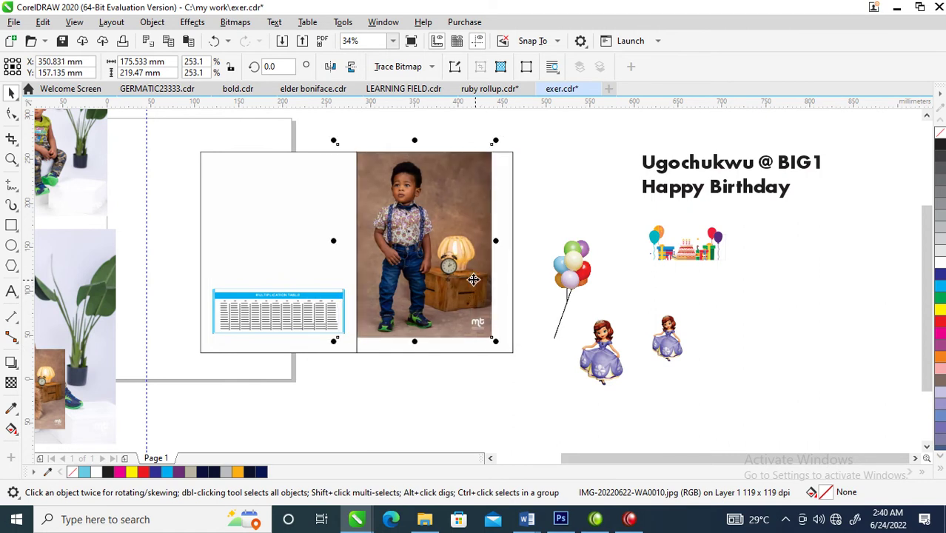
- Extract the photo from the right rectangle's PowerClip frame
{"action": "left_click", "coordinate": [509, 188]}
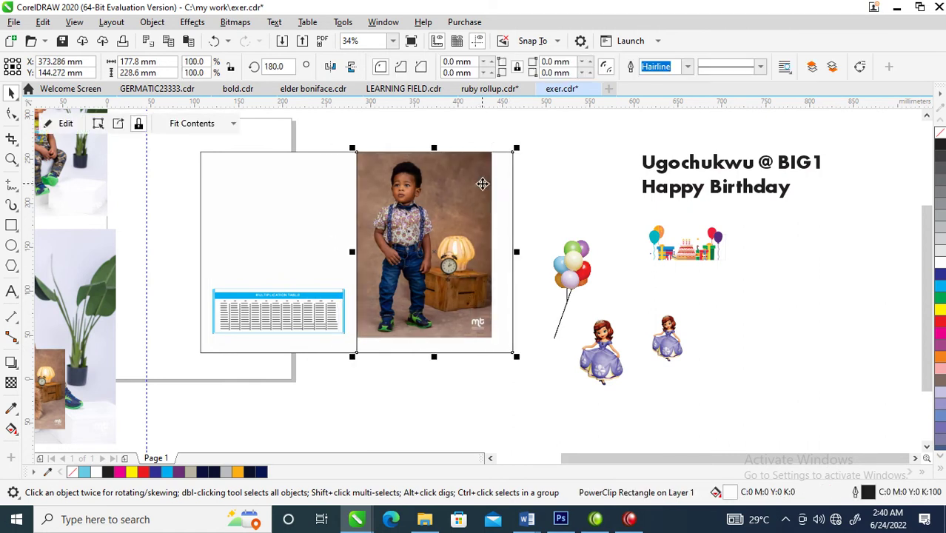
{"action": "right_click", "coordinate": [481, 184]}
{"action": "left_click", "coordinate": [543, 82]}
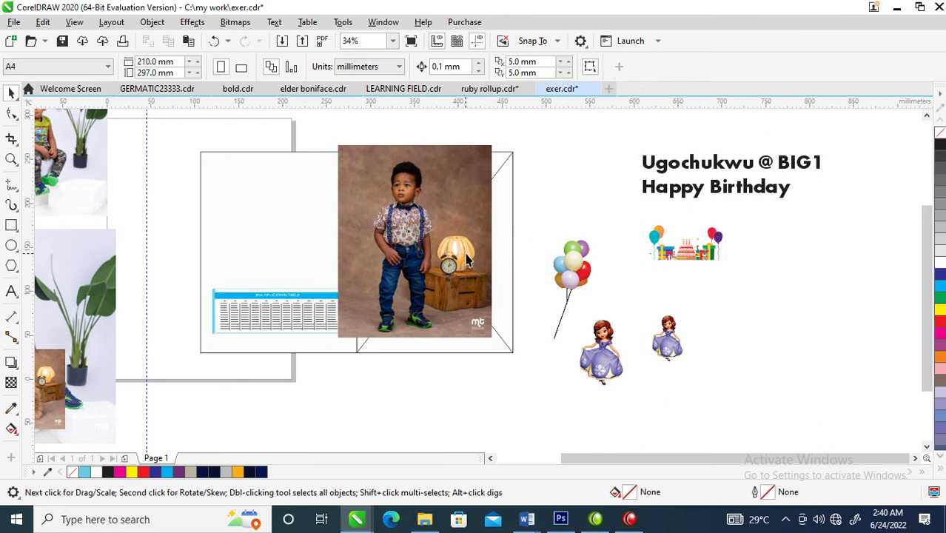
- Move the extracted photo to the right of the layout, duplicate it and align the two copies on their centres
{"action": "left_click", "coordinate": [453, 220]}
{"action": "left_click_drag", "start_coordinate": [479, 226], "coordinate": [751, 316]}
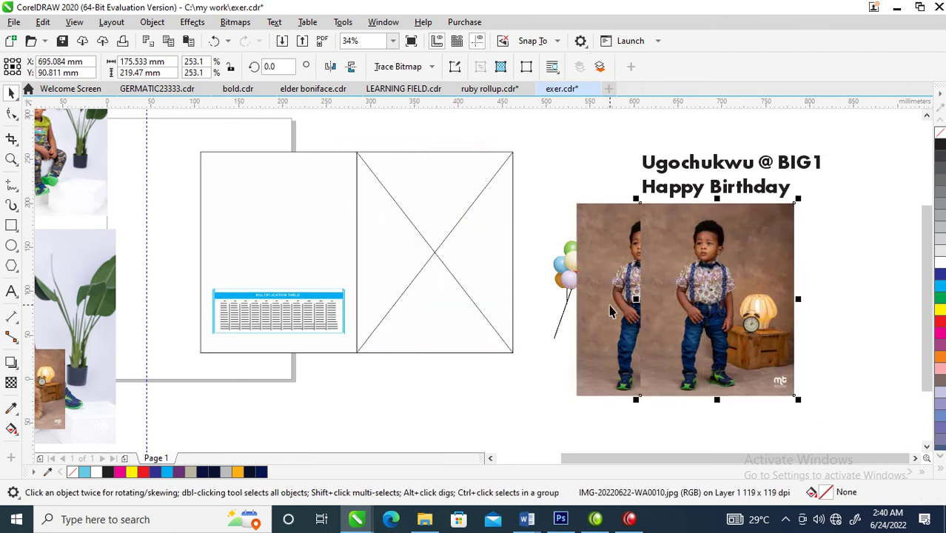
{"action": "left_click", "coordinate": [606, 287], "text": "shift"}
{"action": "key", "text": "c"}
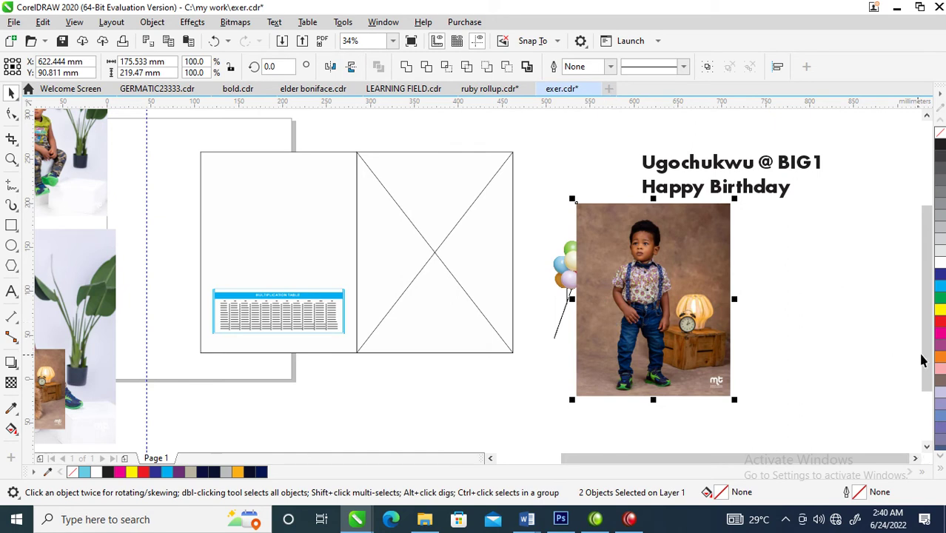
- Reduce the upper photo copy to a thin strip at its right edge and stretch it about 79 mm wide to extend the brown background
{"action": "left_click", "coordinate": [806, 294]}
{"action": "left_click", "coordinate": [720, 317]}
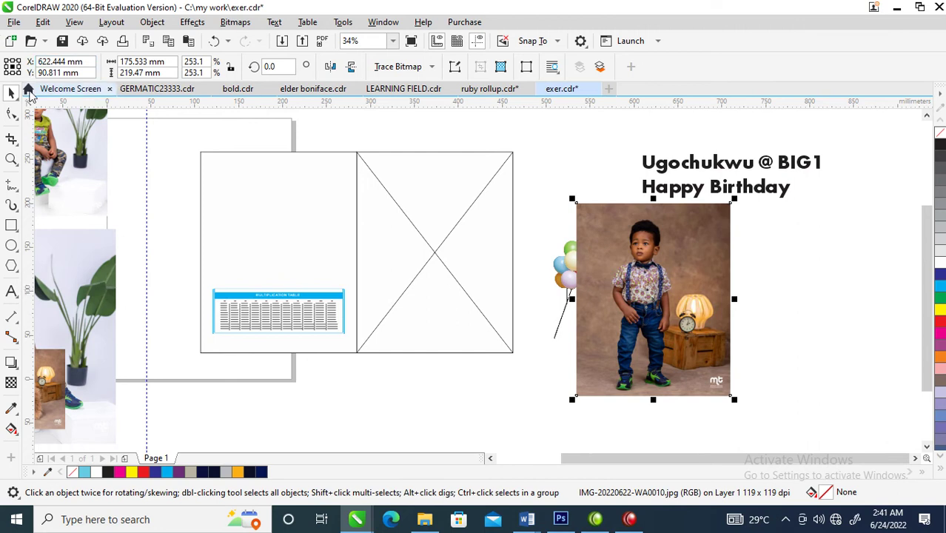
{"action": "left_click", "coordinate": [12, 113]}
{"action": "left_click_drag", "start_coordinate": [549, 152], "coordinate": [730, 399]}
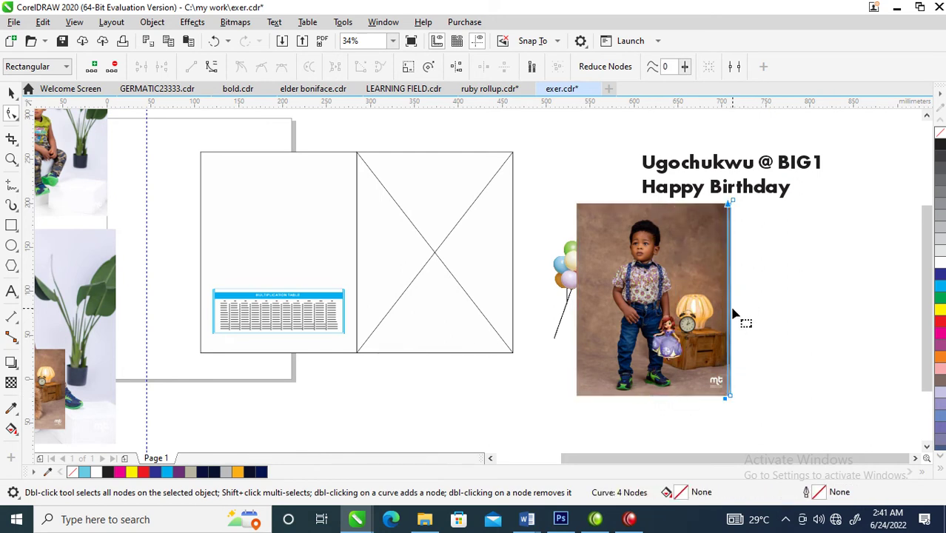
{"action": "key", "text": "space"}
{"action": "left_click_drag", "start_coordinate": [738, 299], "coordinate": [808, 326]}
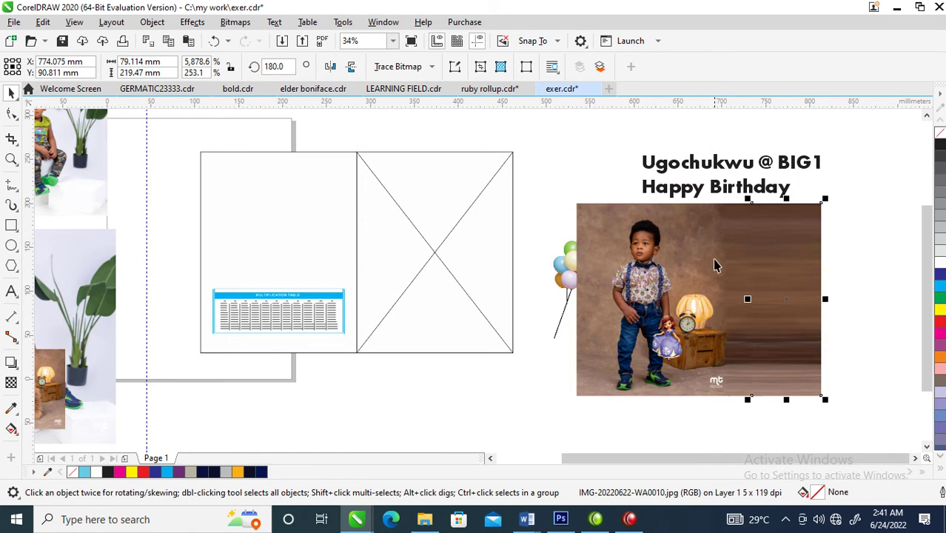
- Move the photo and its stretched background extension together toward the layout and convert them into one CMYK bitmap at 500 dpi
{"action": "left_click", "coordinate": [731, 244], "text": "shift"}
{"action": "left_click", "coordinate": [641, 237], "text": "shift"}
{"action": "left_click_drag", "start_coordinate": [666, 268], "coordinate": [533, 277]}
{"action": "left_click", "coordinate": [235, 22]}
{"action": "left_click", "coordinate": [266, 37]}
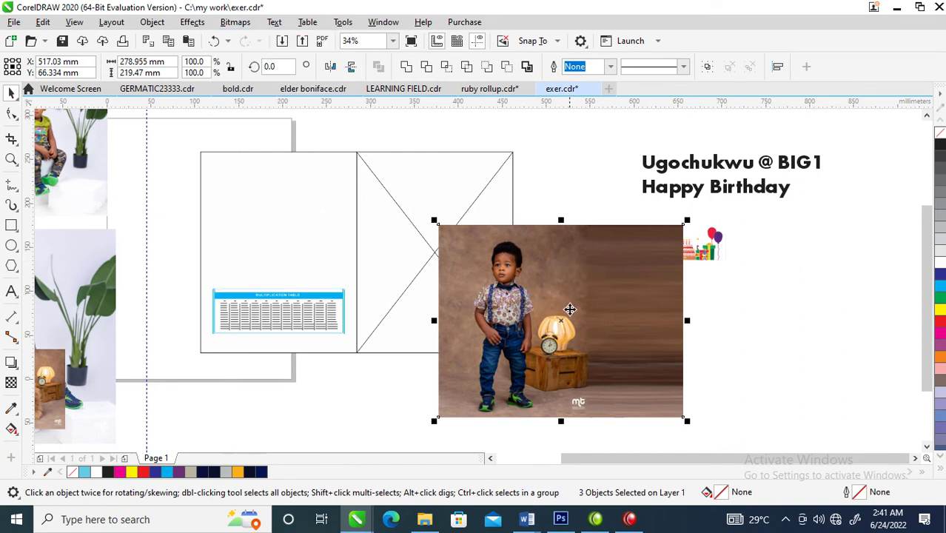
- PowerClip the merged photo inside the right rectangle and reposition it so the boy and the lamp fit within the frame
{"action": "left_click_drag", "start_coordinate": [609, 281], "coordinate": [458, 172]}
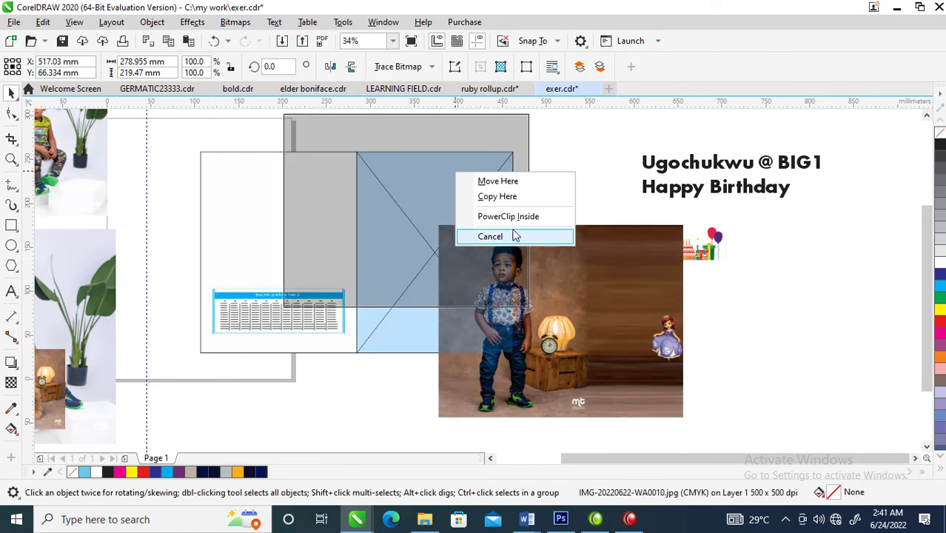
{"action": "left_click", "coordinate": [511, 217]}
{"action": "left_click", "coordinate": [453, 201], "text": "ctrl"}
{"action": "mouse_move", "coordinate": [453, 200]}
{"action": "left_mouse_down"}
{"action": "mouse_move", "coordinate": [531, 244]}
{"action": "mouse_move", "coordinate": [509, 226]}
{"action": "mouse_move", "coordinate": [520, 231]}
{"action": "mouse_move", "coordinate": [498, 250]}
{"action": "left_mouse_up"}
{"action": "left_click", "coordinate": [630, 140]}
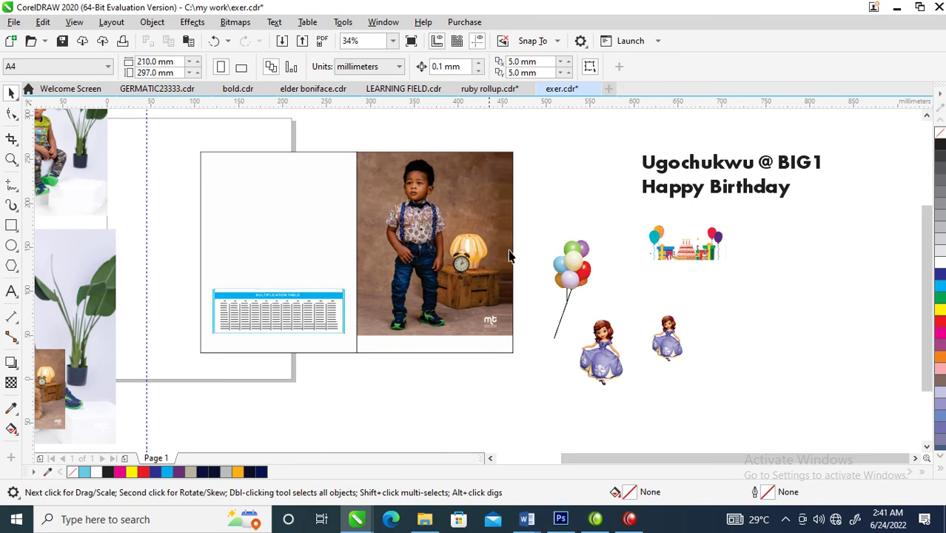
- Create a shortened copy of the right photo frame, about 177.8 × 75.8 mm, along the panel's bottom and delete its extracted photo
{"action": "left_click", "coordinate": [430, 196]}
{"action": "left_click_drag", "start_coordinate": [433, 146], "coordinate": [456, 285]}
{"action": "right_click", "coordinate": [456, 285]}
{"action": "right_click", "coordinate": [434, 319]}
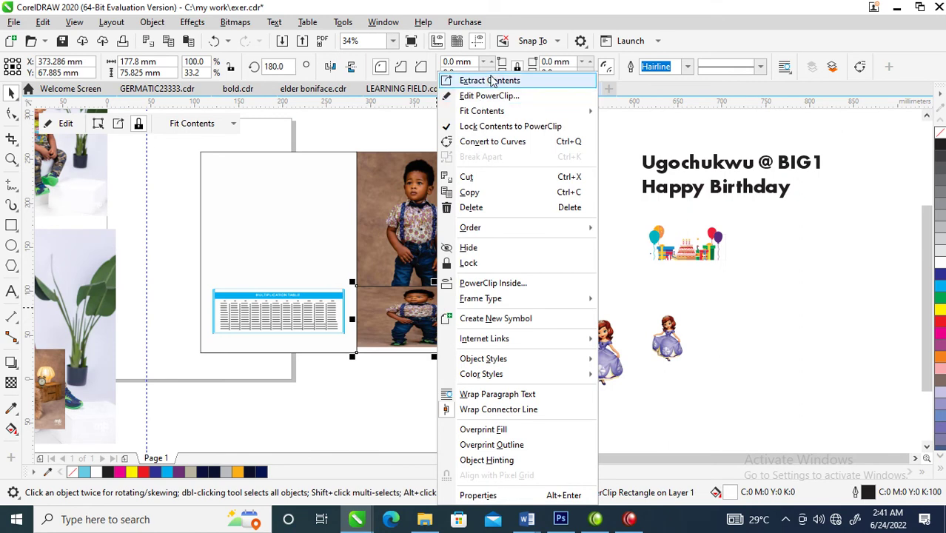
{"action": "left_click", "coordinate": [489, 80]}
{"action": "key", "text": "Delete"}
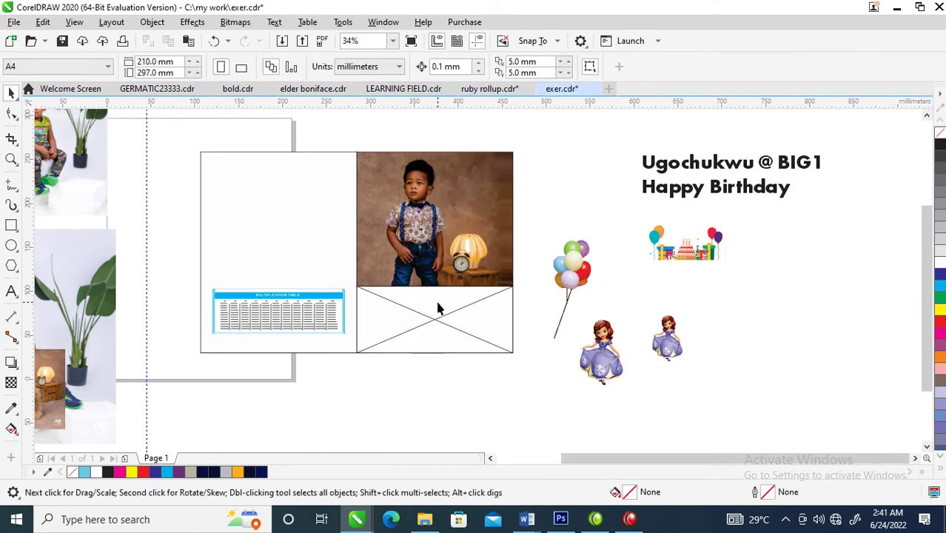
- Fill the empty lower frame with dark navy sampled from the boy's trousers and remove its PowerClip frame type
{"action": "left_click", "coordinate": [11, 407]}
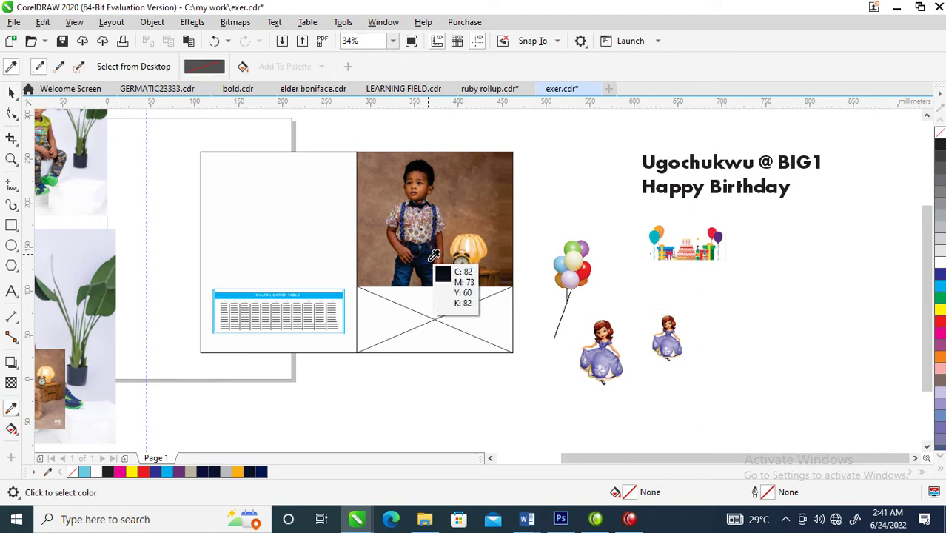
{"action": "left_click", "coordinate": [432, 259]}
{"action": "left_click", "coordinate": [424, 317]}
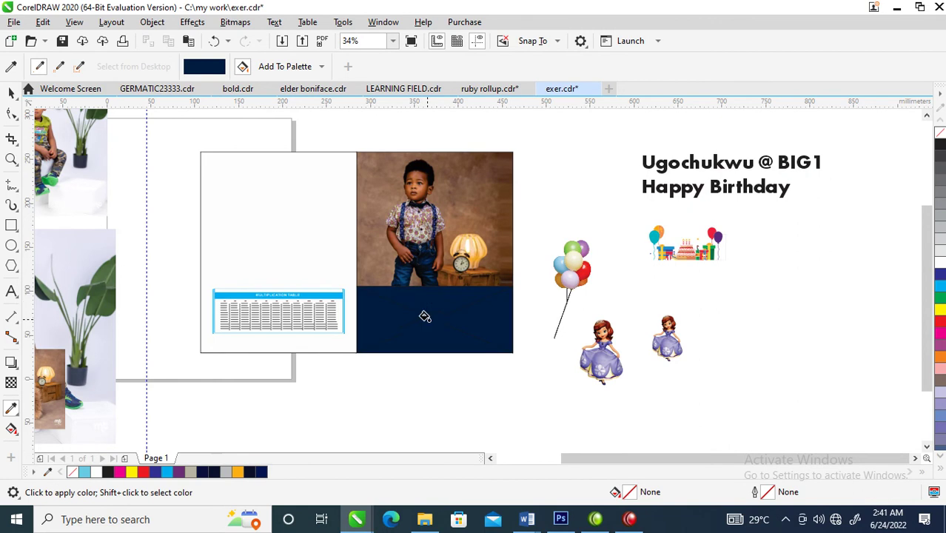
{"action": "key", "text": "space"}
{"action": "right_click", "coordinate": [423, 322]}
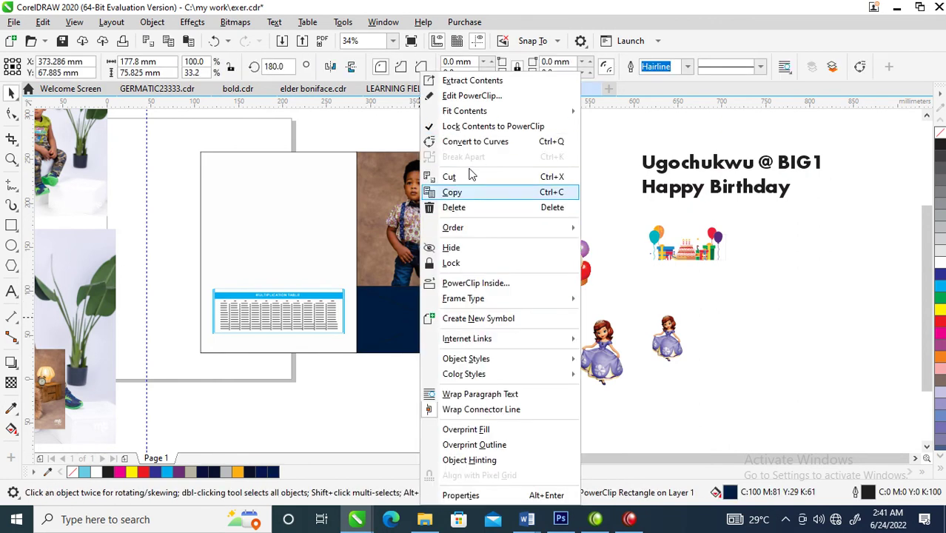
{"action": "mouse_move", "coordinate": [516, 306]}
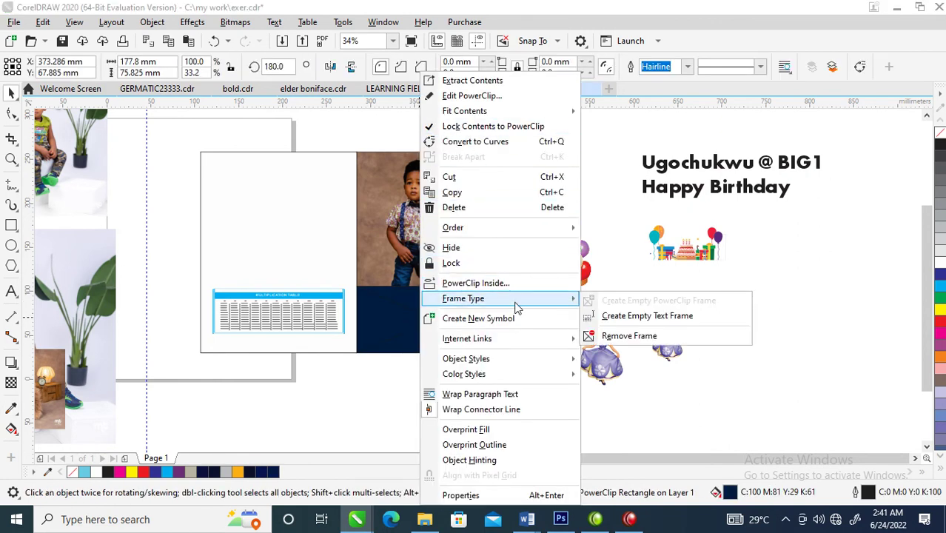
{"action": "left_click", "coordinate": [599, 335]}
- Convert the navy rectangle to curves and change its top edge from a line to a curve
{"action": "key", "text": "z"}
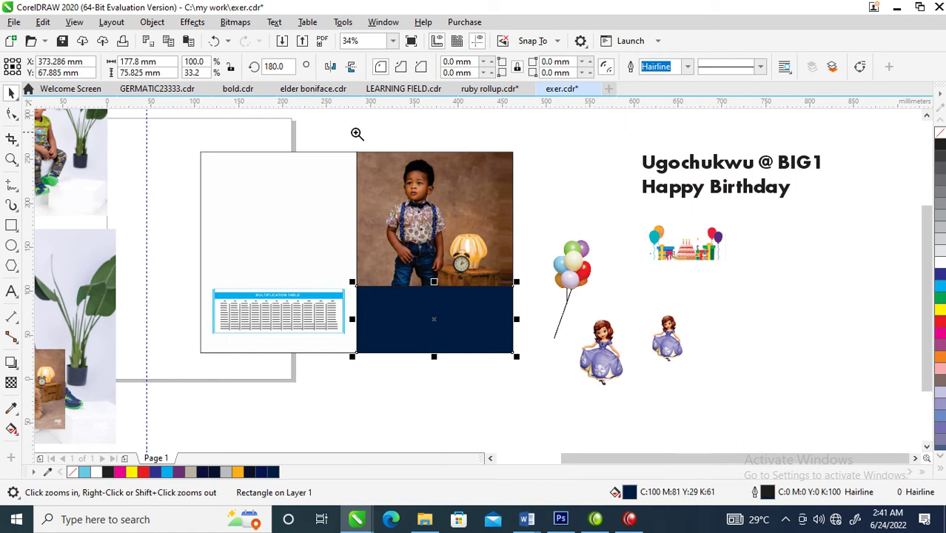
{"action": "left_click_drag", "start_coordinate": [306, 154], "coordinate": [635, 402]}
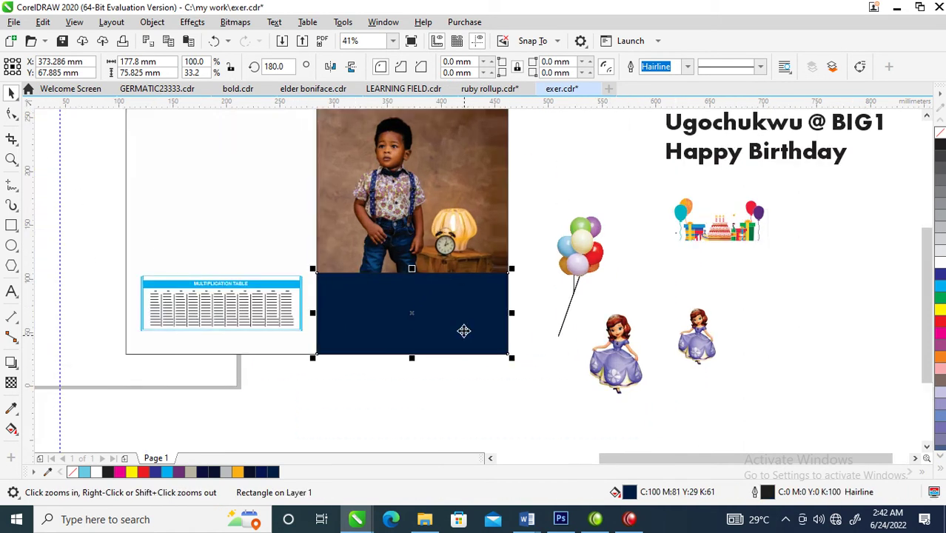
{"action": "right_click", "coordinate": [401, 298]}
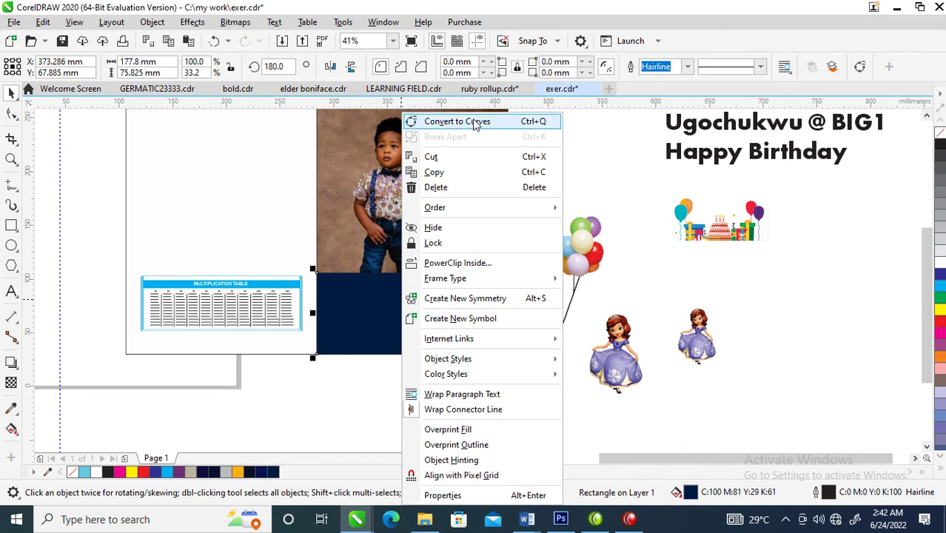
{"action": "left_click", "coordinate": [456, 121]}
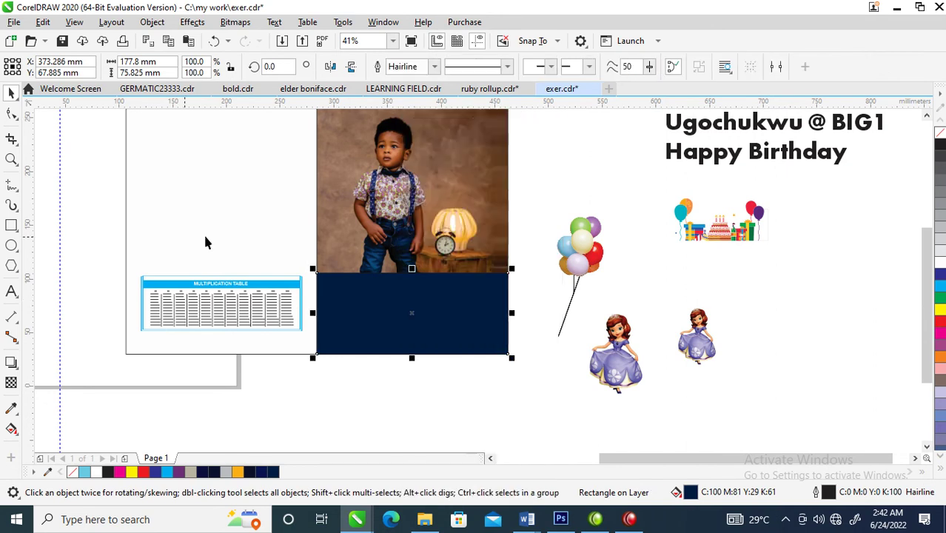
{"action": "left_click", "coordinate": [11, 114]}
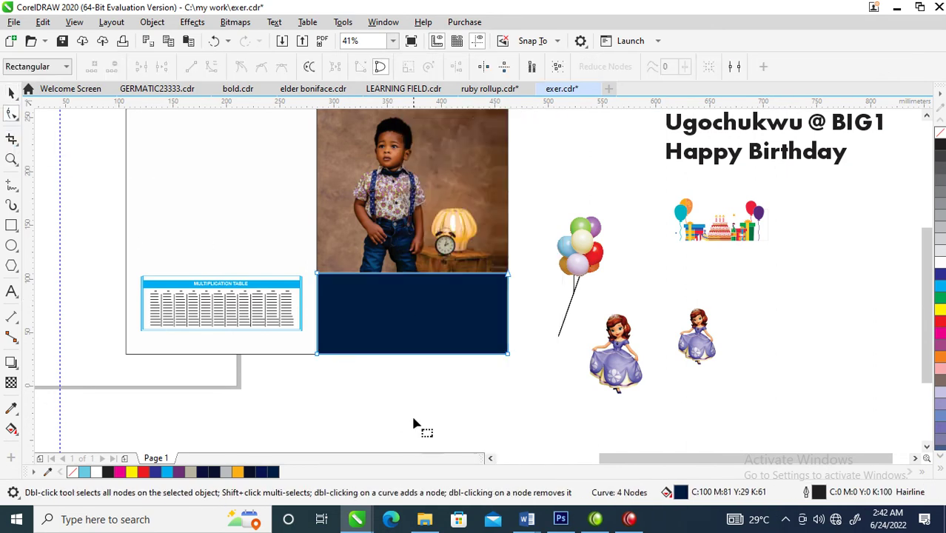
{"action": "right_click", "coordinate": [394, 273]}
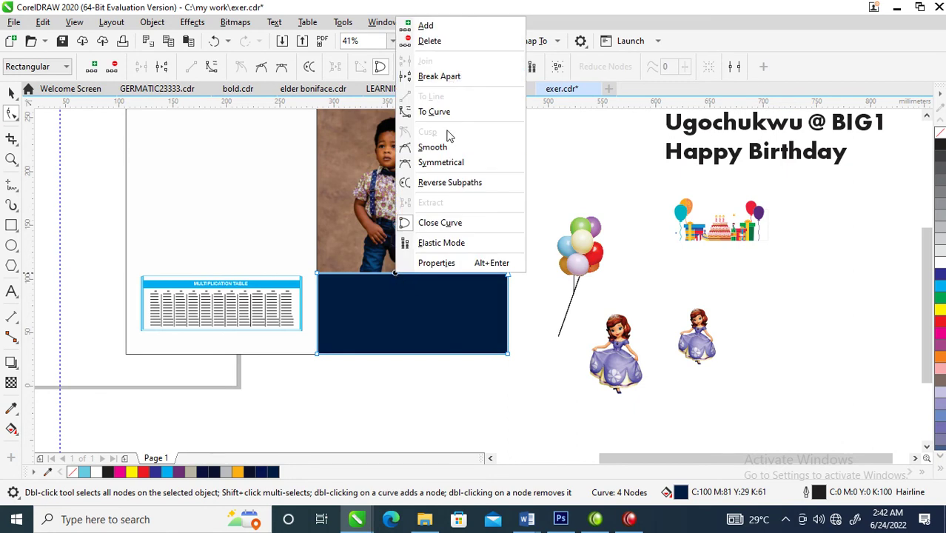
{"action": "left_click", "coordinate": [434, 111]}
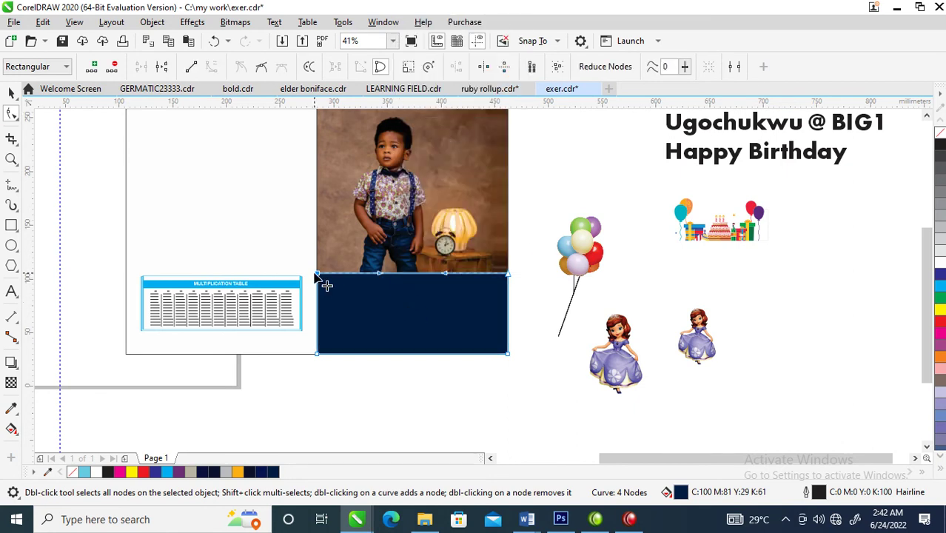
- Lower the navy shape's top-left node and bend the top edge into a wave that rises on the right, about 91 mm high overall
{"action": "left_click_drag", "start_coordinate": [319, 274], "coordinate": [319, 309]}
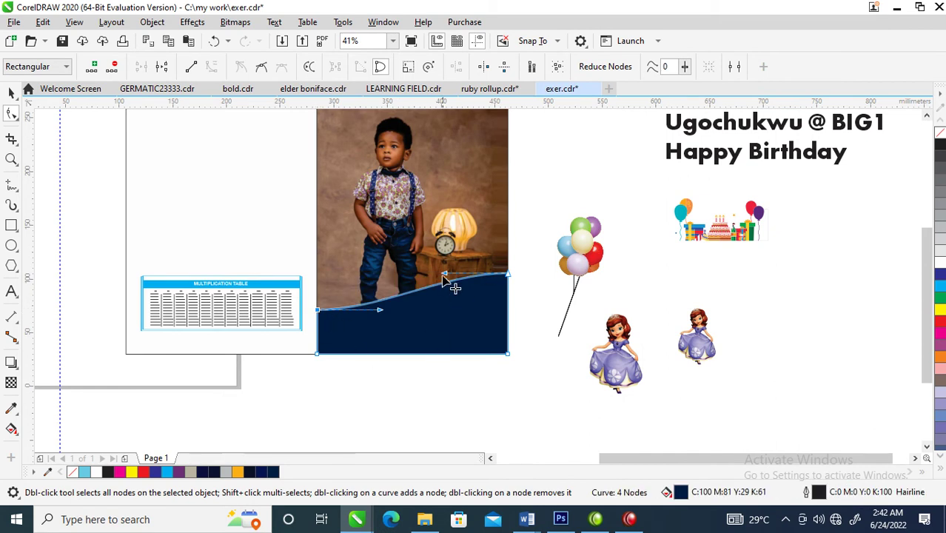
{"action": "left_click_drag", "start_coordinate": [444, 274], "coordinate": [444, 211]}
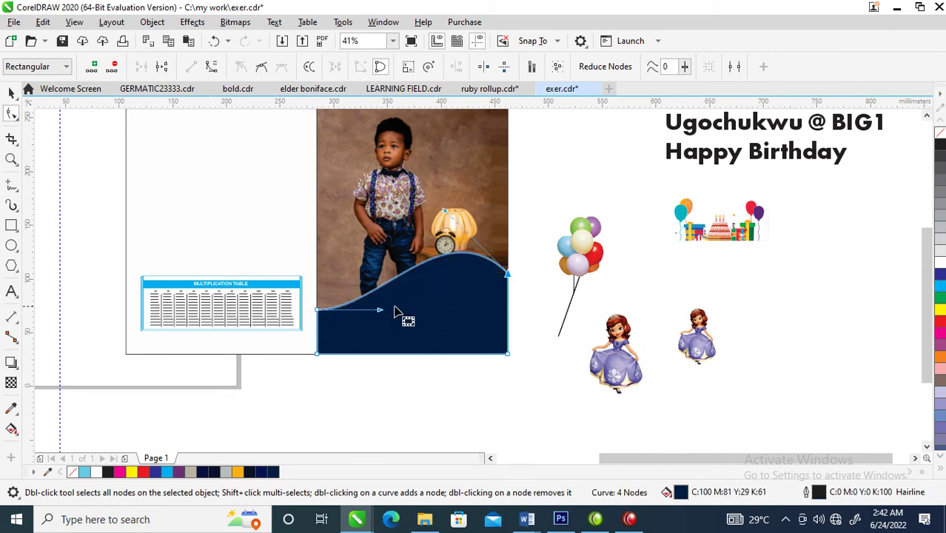
{"action": "left_click_drag", "start_coordinate": [381, 311], "coordinate": [420, 353]}
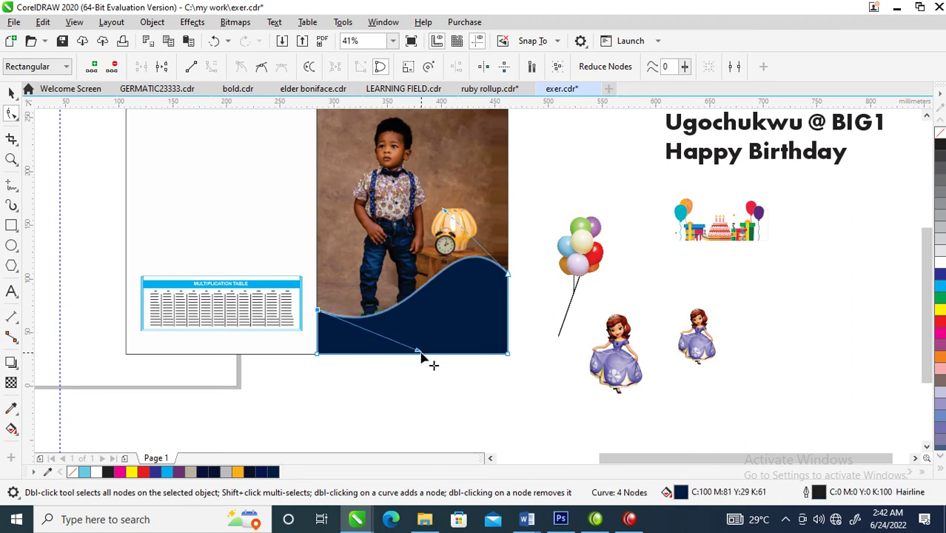
{"action": "key", "text": "space"}
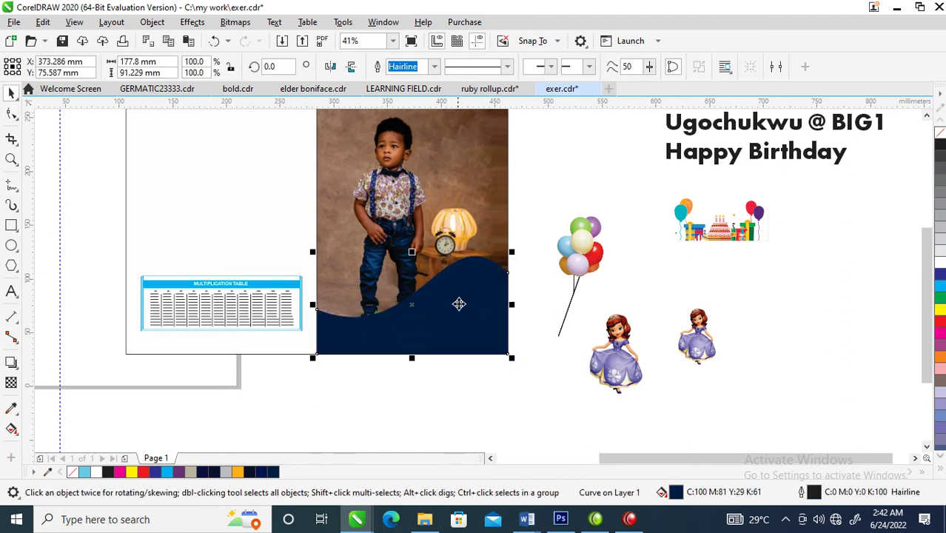
- Duplicate the navy wave and place the copy exactly over the original
{"action": "key", "text": "F3"}
{"action": "left_click", "coordinate": [540, 309]}
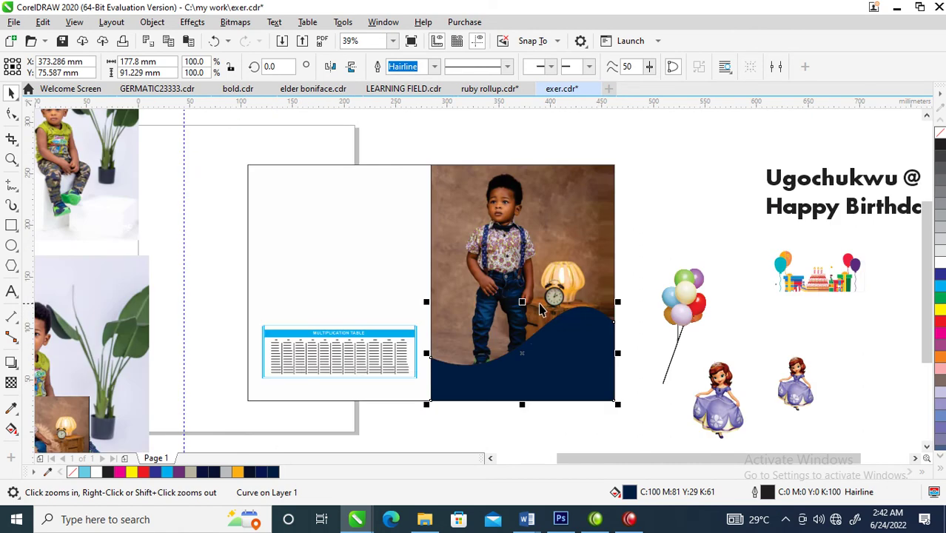
{"action": "left_click_drag", "start_coordinate": [561, 359], "coordinate": [665, 359]}
{"action": "right_click", "coordinate": [664, 359]}
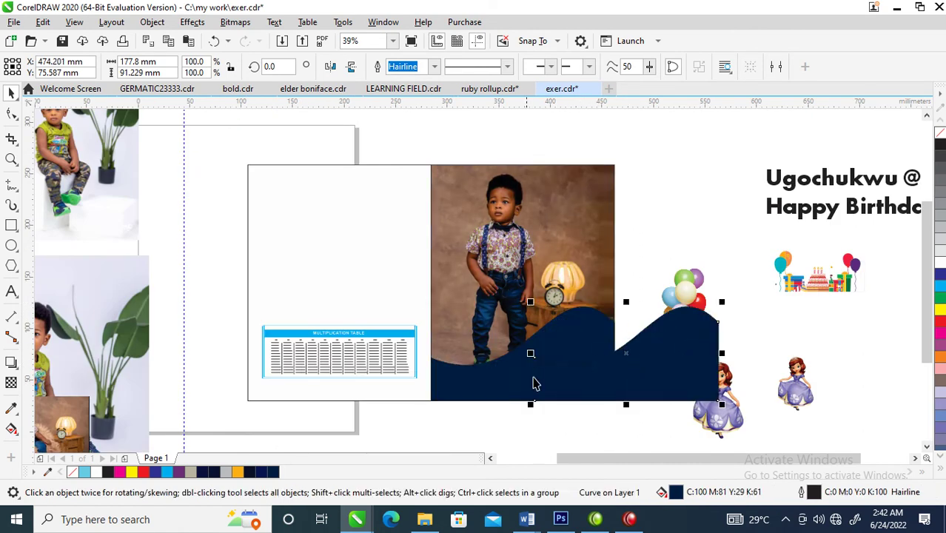
{"action": "key", "text": "ctrl+z"}
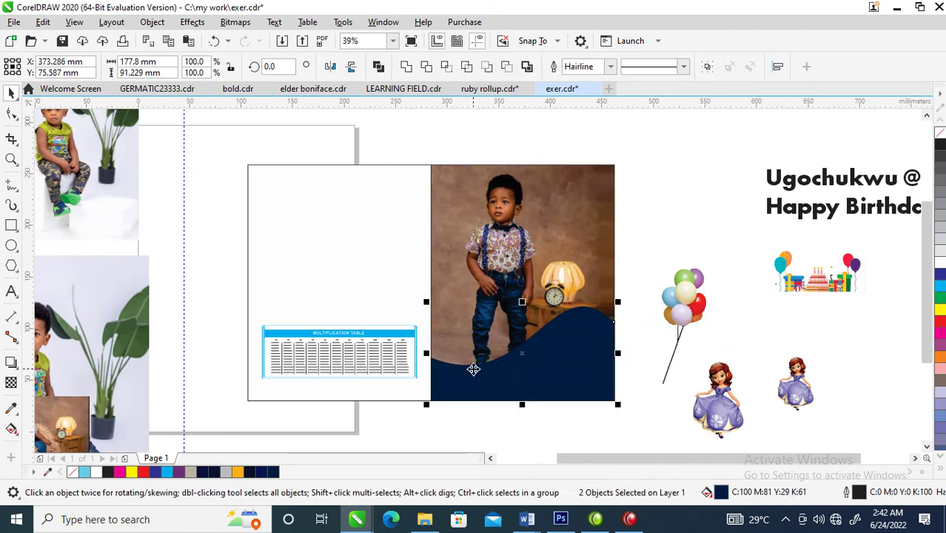
{"action": "left_click", "coordinate": [616, 241]}
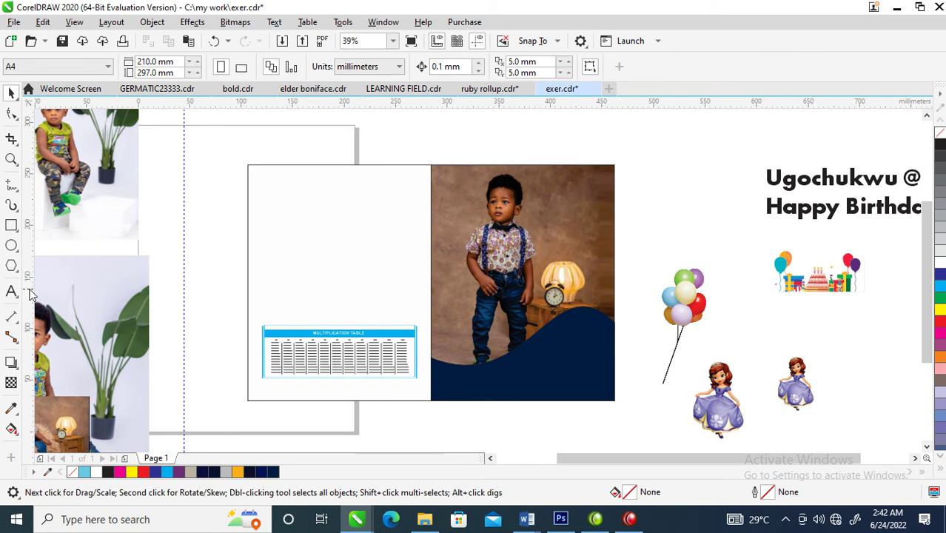
- Fill the upper wave copy with cream sampled from the lamp and send it behind the navy wave
{"action": "left_click", "coordinate": [11, 408]}
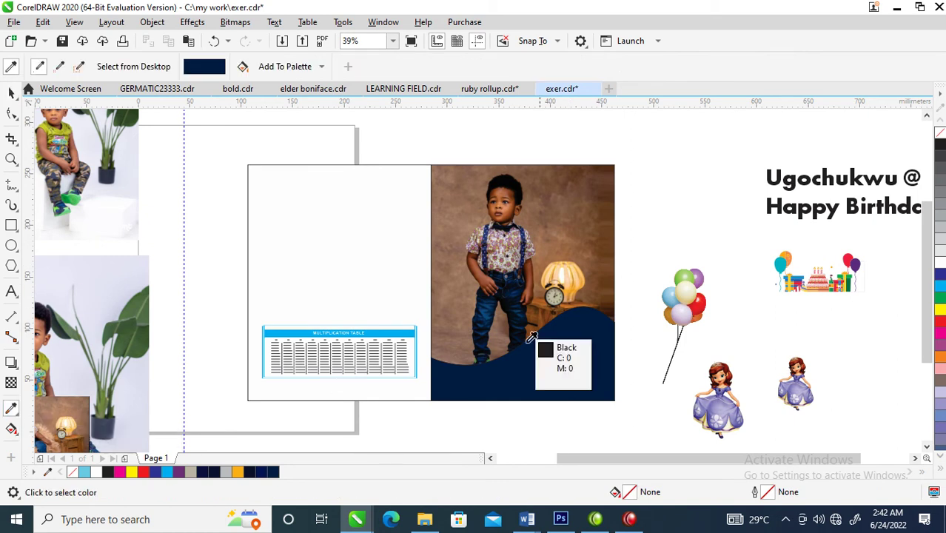
{"action": "left_click", "coordinate": [576, 293]}
{"action": "left_click", "coordinate": [566, 334]}
{"action": "key", "text": "space"}
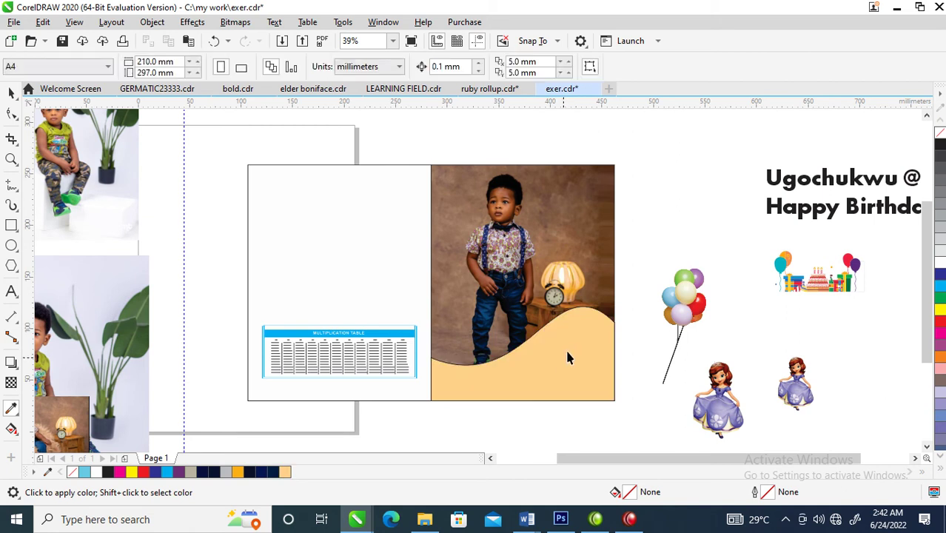
{"action": "left_click", "coordinate": [566, 347]}
{"action": "key", "text": "ctrl+z"}
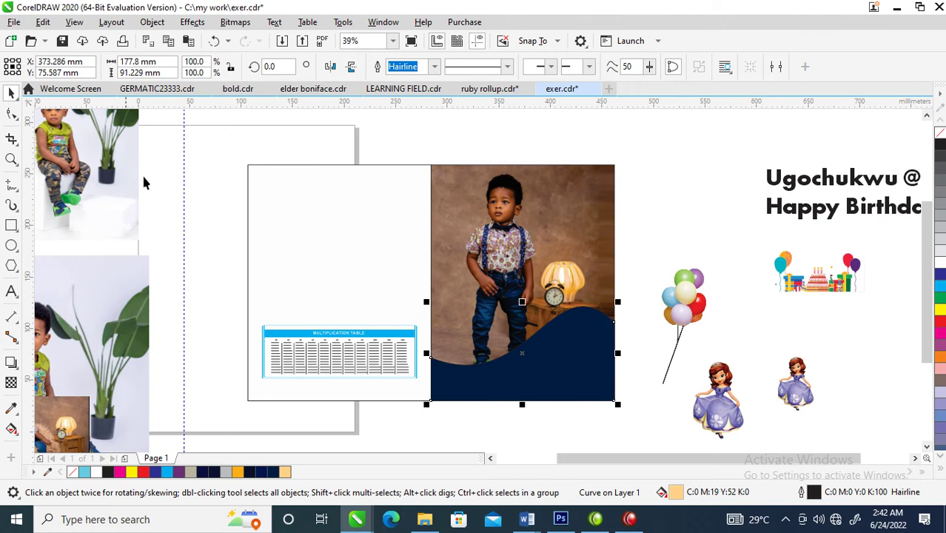
- Raise the cream wave's top-right node to make the shape about 100.4 mm high, forming a tapered band above the navy wave
{"action": "left_click", "coordinate": [12, 113]}
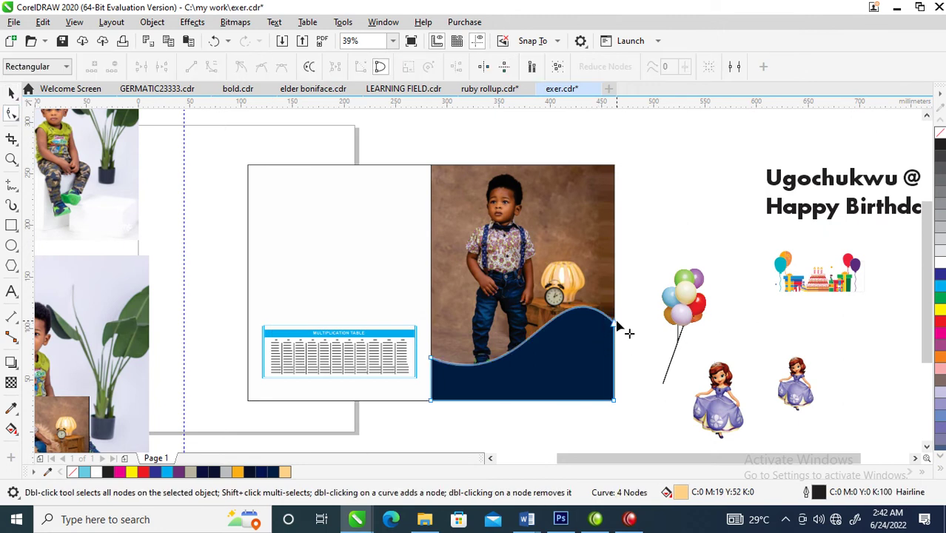
{"action": "left_click_drag", "start_coordinate": [615, 325], "coordinate": [616, 321]}
{"action": "key", "text": "space"}
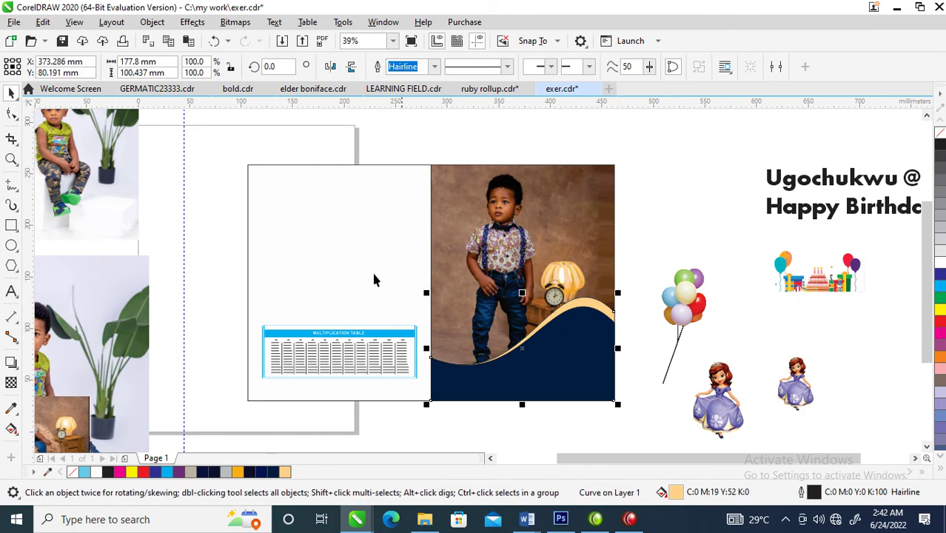
- Fill the left rectangle with the same dark navy as the wave
{"action": "left_click", "coordinate": [674, 185]}
{"action": "scroll", "coordinate": [673, 186], "scroll_direction": "down", "scroll_amount": 3}
{"action": "key", "text": "z"}
{"action": "left_click_drag", "start_coordinate": [222, 148], "coordinate": [553, 205]}
{"action": "key", "text": "space"}
{"action": "left_click", "coordinate": [650, 276]}
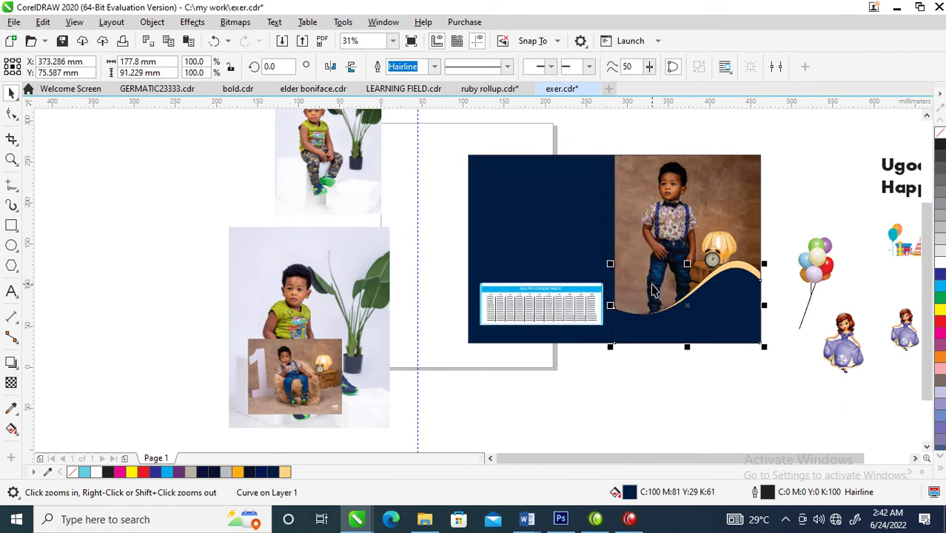
- Draw a rectangle about 64 × 68 mm near the left panel's upper-left corner and fill it white
{"action": "left_click", "coordinate": [335, 285]}
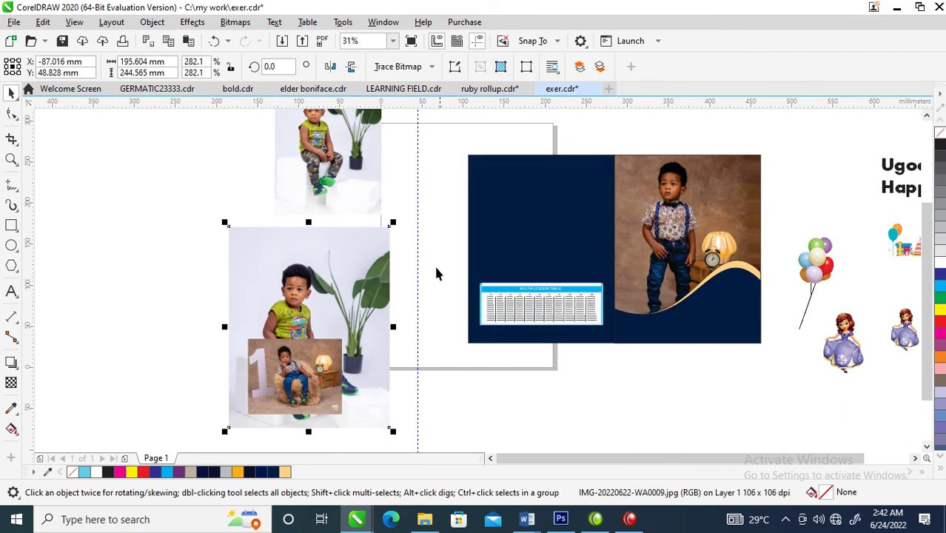
{"action": "left_click", "coordinate": [12, 225]}
{"action": "left_click_drag", "start_coordinate": [492, 170], "coordinate": [546, 227]}
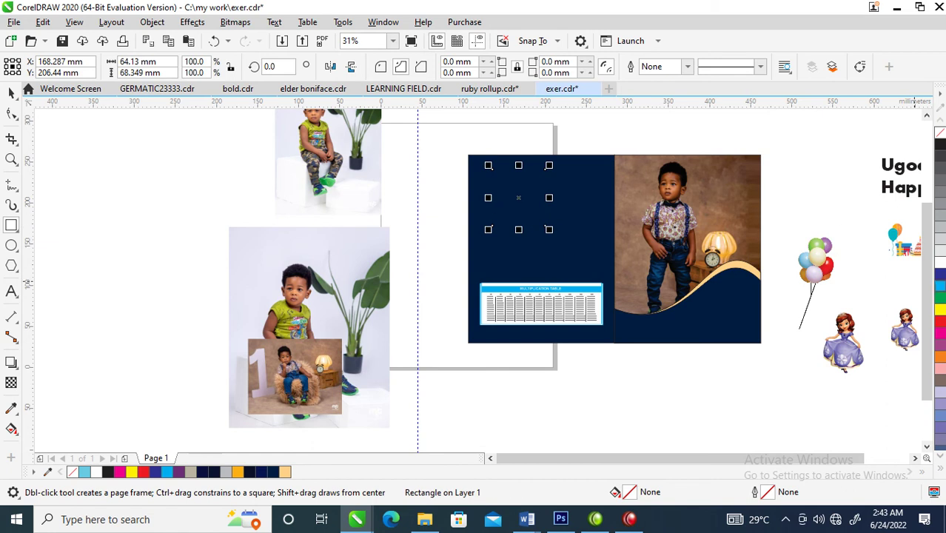
{"action": "left_click", "coordinate": [939, 262]}
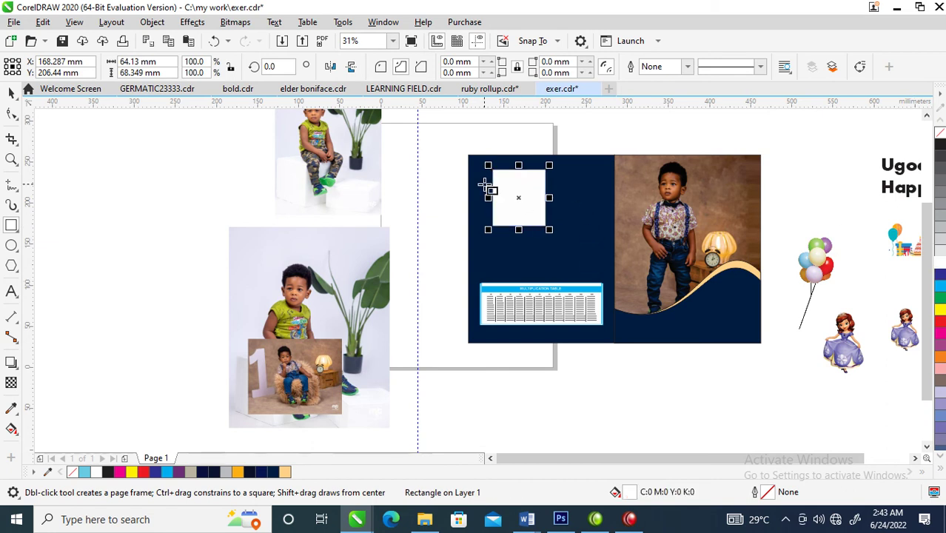
- Round only the white rectangle's upper-left corner to a radius of about 17 mm and give it a white hairline outline
{"action": "left_click", "coordinate": [12, 115]}
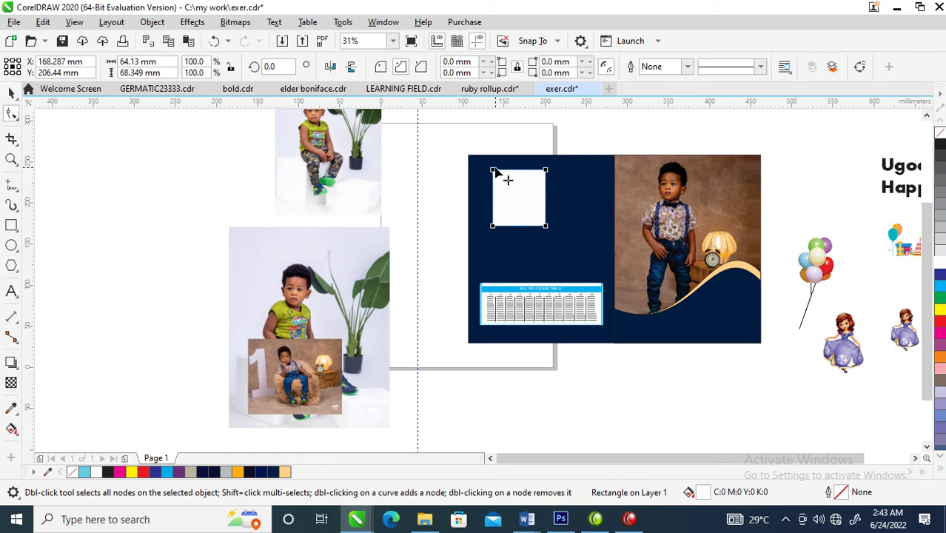
{"action": "left_click_drag", "start_coordinate": [501, 179], "coordinate": [504, 181]}
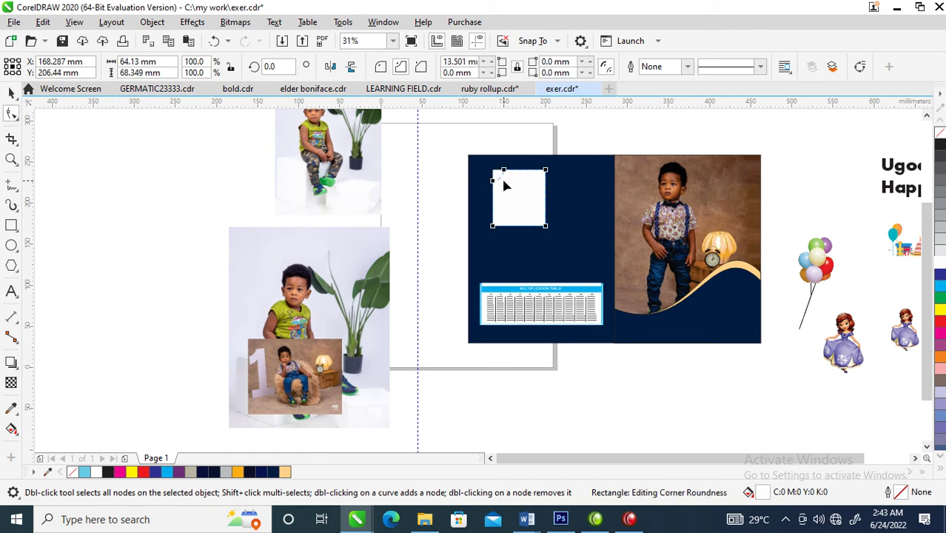
{"action": "key", "text": "ctrl+z"}
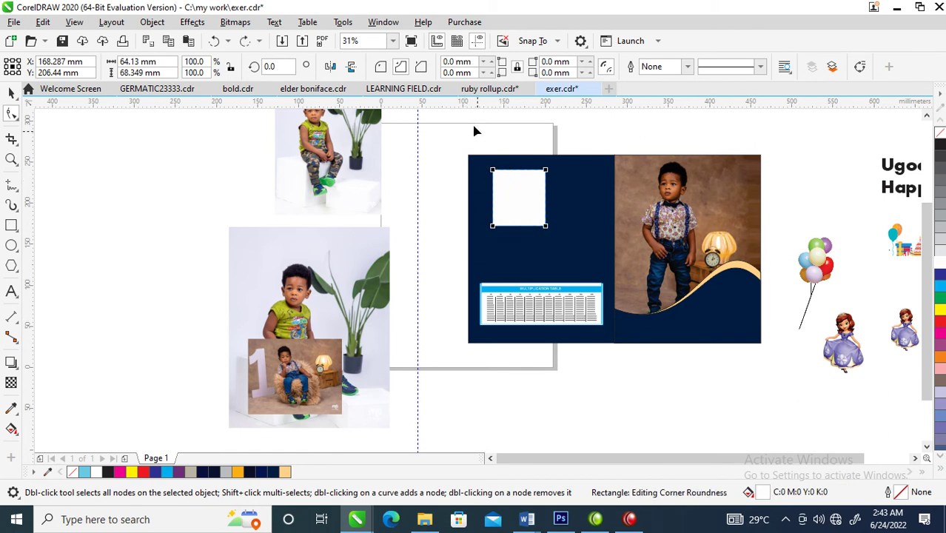
{"action": "left_click", "coordinate": [381, 67]}
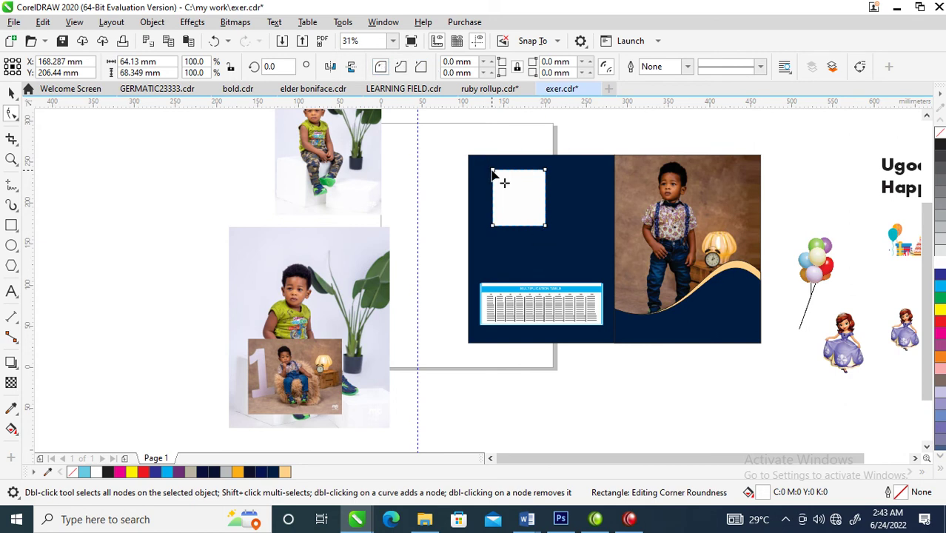
{"action": "left_click_drag", "start_coordinate": [492, 171], "coordinate": [501, 185]}
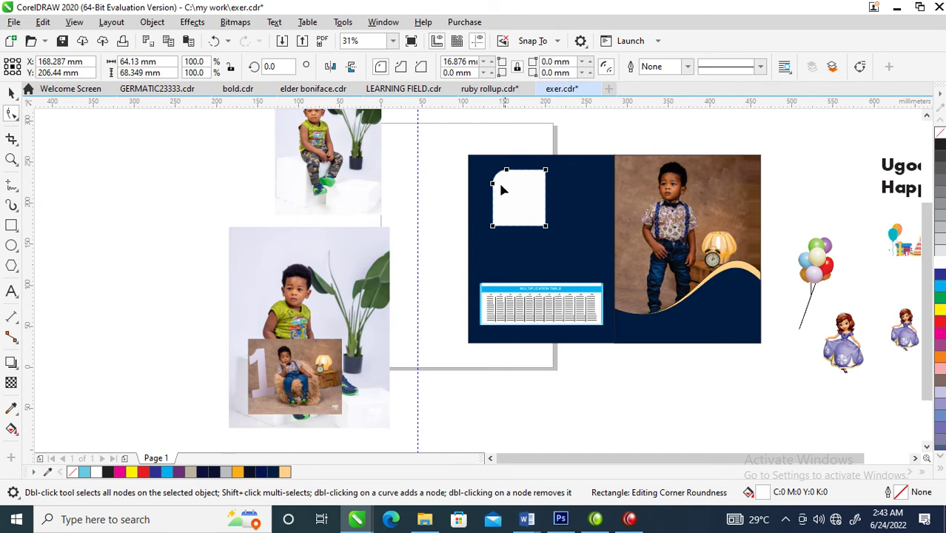
{"action": "key", "text": "space"}
{"action": "right_click", "coordinate": [939, 265]}
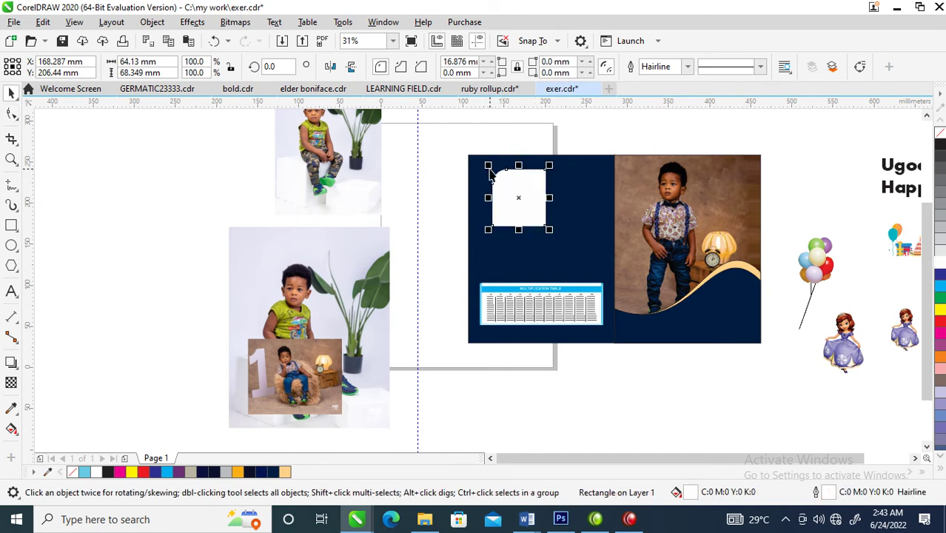
- Place a 180°-rotated copy of the white frame diagonally below the original and move the large seated photo clear of the page
{"action": "left_click_drag", "start_coordinate": [488, 164], "coordinate": [551, 280]}
{"action": "right_click", "coordinate": [551, 280]}
{"action": "left_click", "coordinate": [427, 205]}
{"action": "left_click_drag", "start_coordinate": [337, 331], "coordinate": [215, 276]}
{"action": "left_click", "coordinate": [564, 251]}
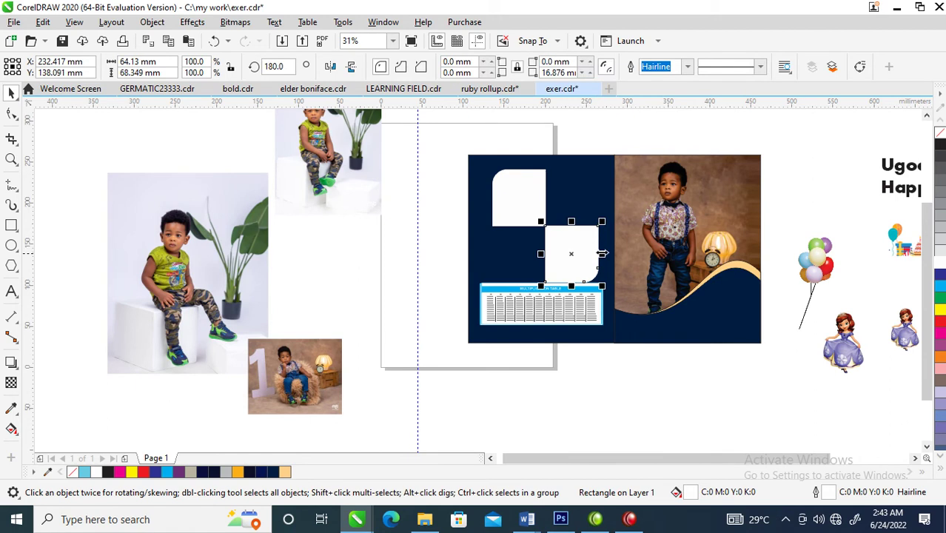
- Mirror a copy of the lower frame to its other side and shift both copies into a staggered, overlapping three-frame cluster
{"action": "left_click_drag", "start_coordinate": [606, 255], "coordinate": [498, 262]}
{"action": "left_click", "coordinate": [570, 253]}
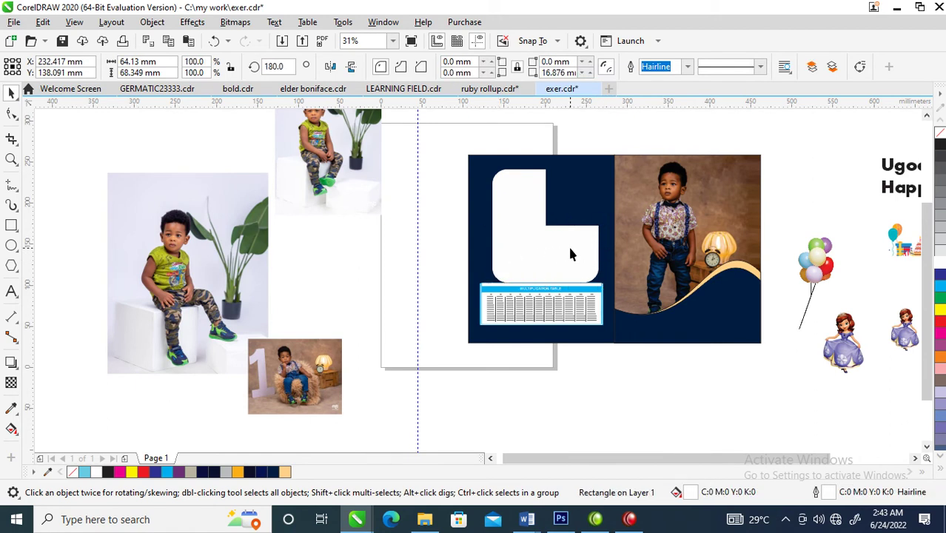
{"action": "left_click_drag", "start_coordinate": [574, 253], "coordinate": [570, 224]}
{"action": "left_click_drag", "start_coordinate": [518, 277], "coordinate": [534, 270]}
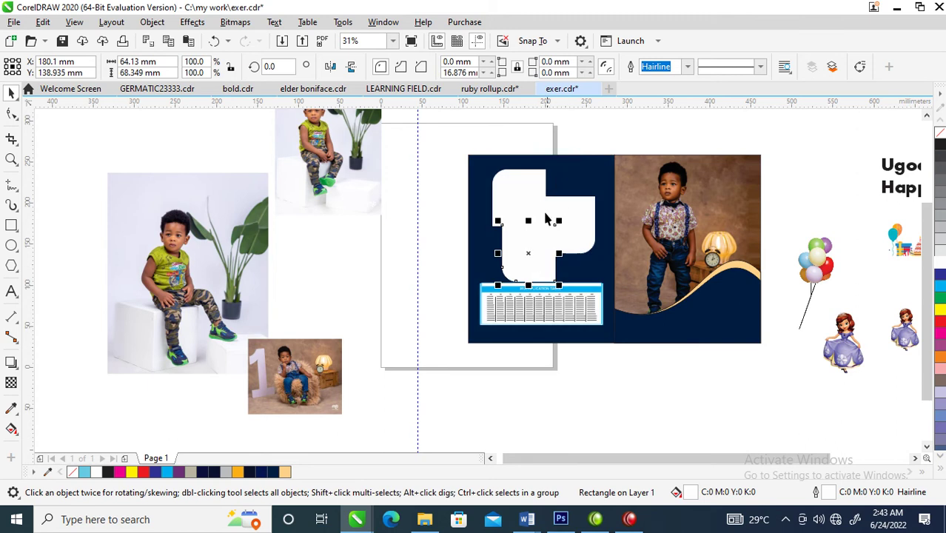
- PowerClip the photos into the three frames and scale the right frame's photo to about 65 × 82 mm to show the whole child
{"action": "left_click_drag", "start_coordinate": [407, 234], "coordinate": [570, 263]}
{"action": "left_click", "coordinate": [581, 237]}
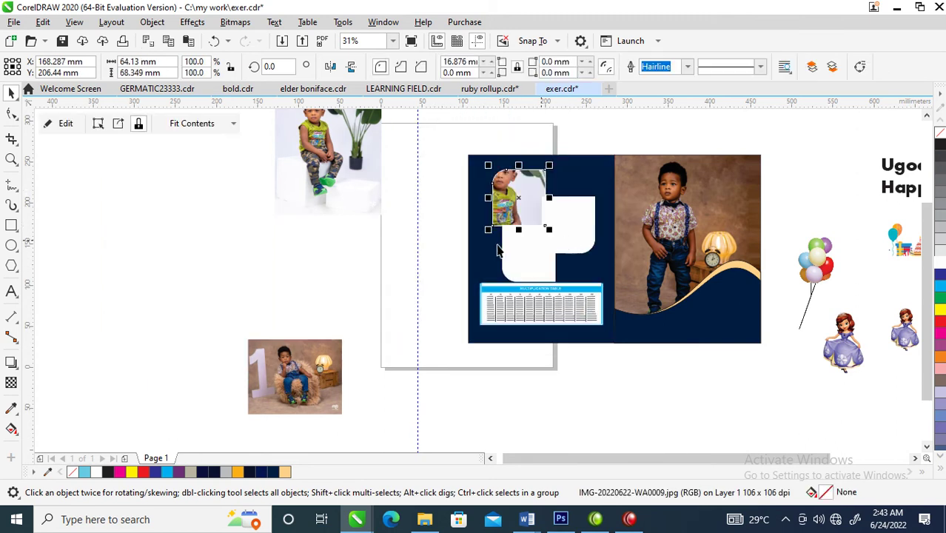
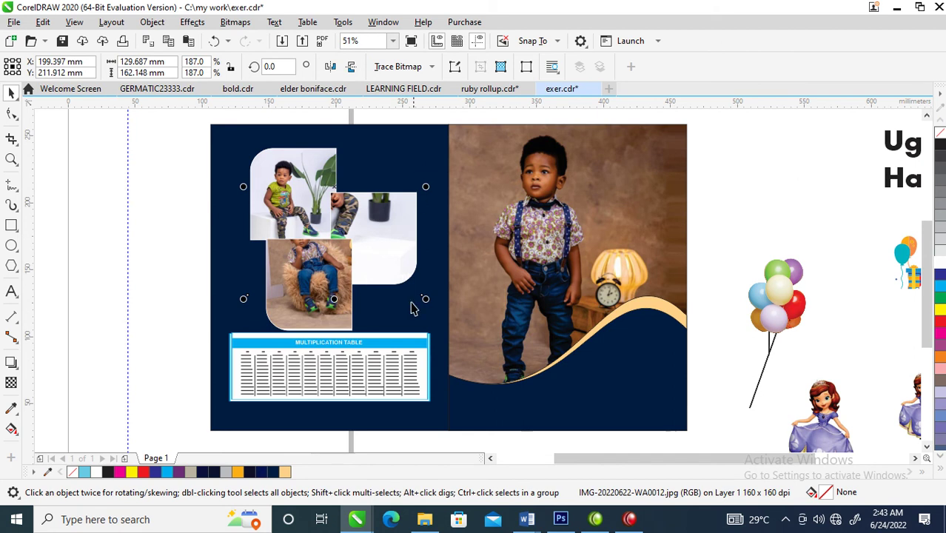
{"action": "left_click_drag", "start_coordinate": [425, 298], "coordinate": [390, 246]}
{"action": "left_click_drag", "start_coordinate": [359, 211], "coordinate": [393, 268]}
{"action": "mouse_move", "coordinate": [417, 189]}
{"action": "left_mouse_down"}
{"action": "mouse_move", "coordinate": [433, 179]}
{"action": "mouse_move", "coordinate": [424, 182]}
{"action": "left_mouse_up"}
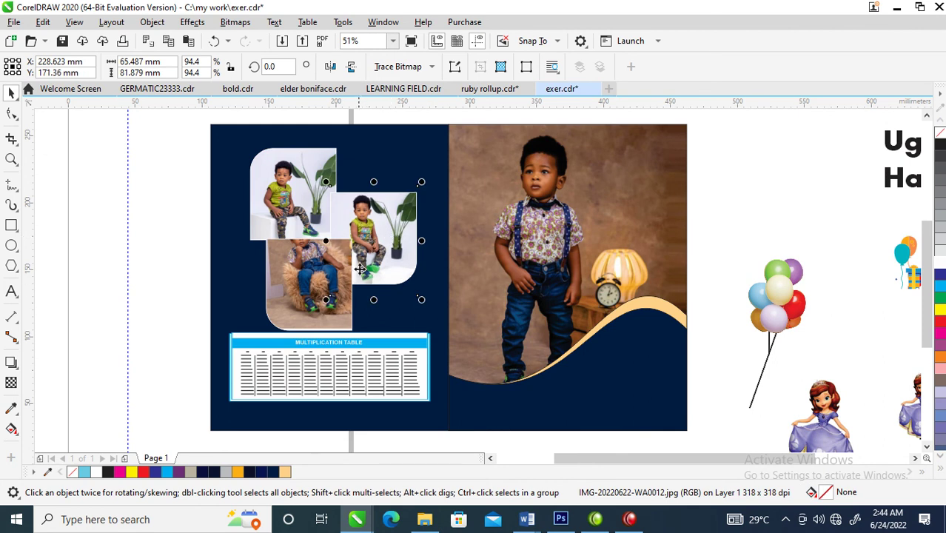
- Scale and reposition the brown-background photo inside the lower frame so that the whole seated child fits
{"action": "left_click", "coordinate": [311, 268]}
{"action": "left_click_drag", "start_coordinate": [396, 201], "coordinate": [361, 230]}
{"action": "left_click_drag", "start_coordinate": [270, 283], "coordinate": [280, 288]}
{"action": "left_click", "coordinate": [109, 217]}
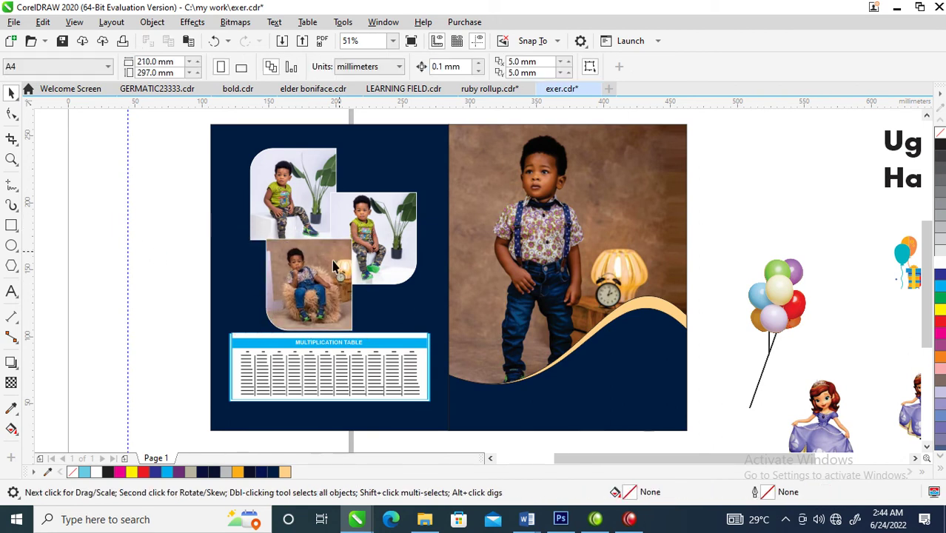
- Give the three photo frames a 9 pt outline and scale the cluster to about 118 × 129 mm above the multiplication table
{"action": "left_click", "coordinate": [304, 148]}
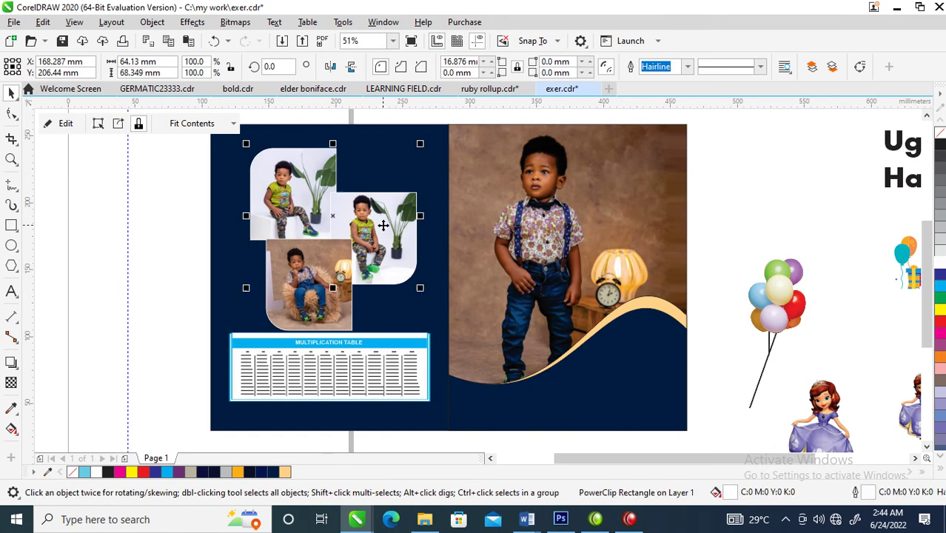
{"action": "left_click", "coordinate": [371, 256], "text": "shift"}
{"action": "left_click", "coordinate": [331, 298], "text": "shift"}
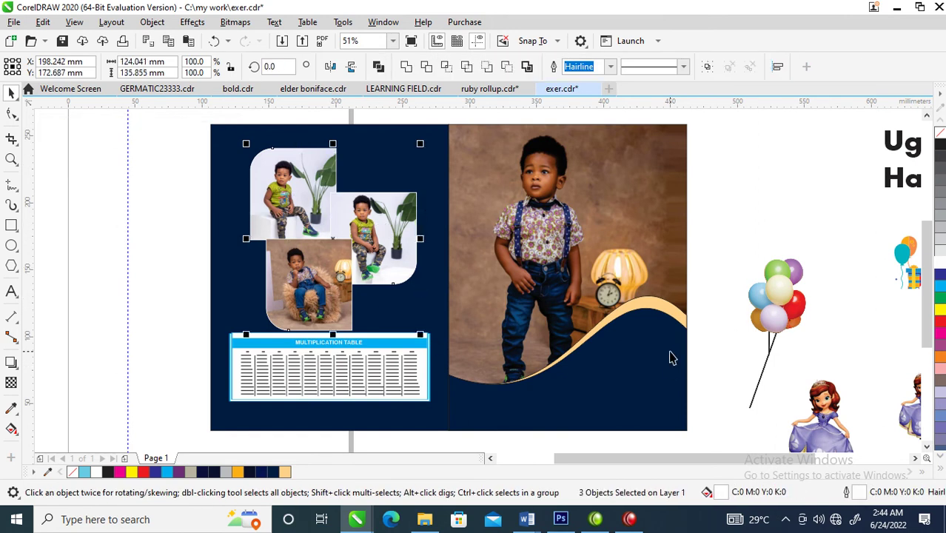
{"action": "key", "text": "F12"}
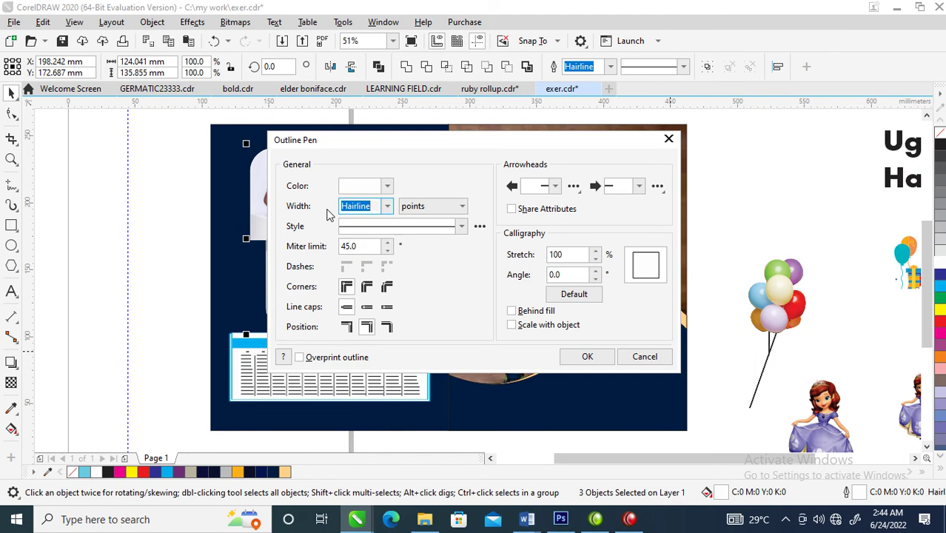
{"action": "type", "text": "9"}
{"action": "key", "text": "Return"}
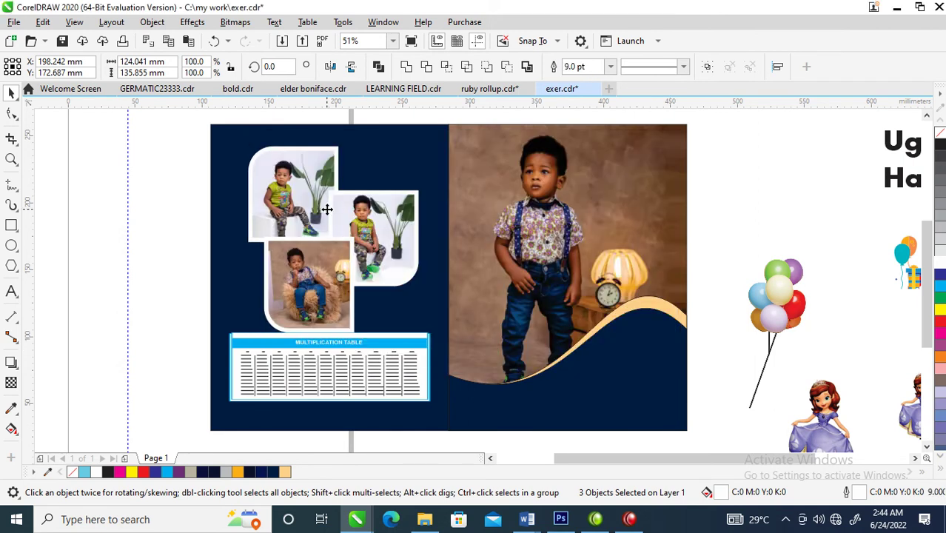
{"action": "left_click_drag", "start_coordinate": [383, 231], "coordinate": [384, 231]}
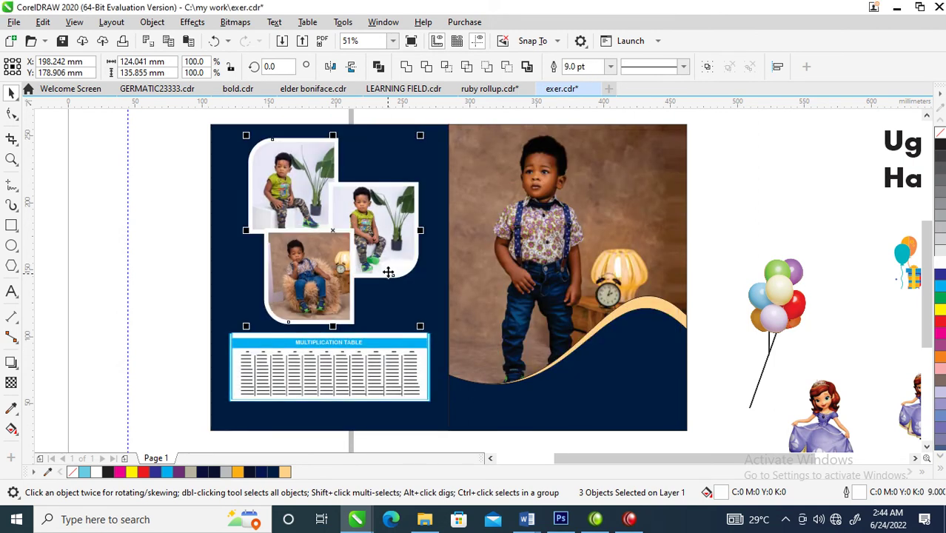
{"action": "left_click_drag", "start_coordinate": [422, 325], "coordinate": [418, 321]}
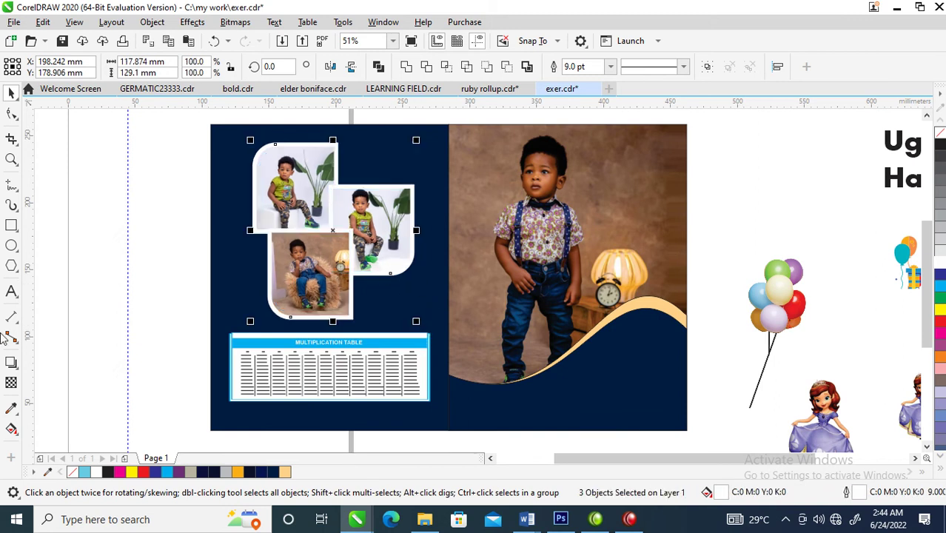
- Cast a drop shadow down and to the right of the three frames, then break it apart and group it with them
{"action": "left_click", "coordinate": [11, 363]}
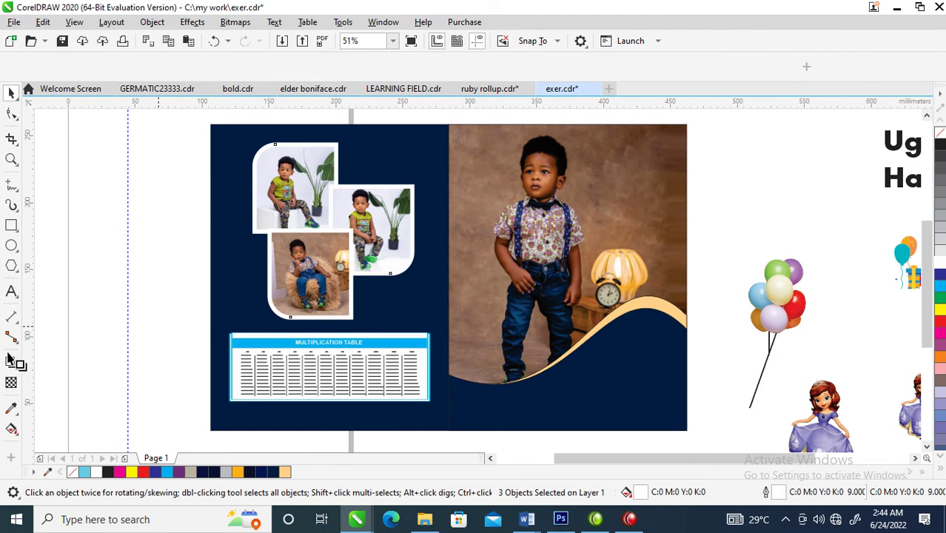
{"action": "left_click_drag", "start_coordinate": [333, 231], "coordinate": [385, 329]}
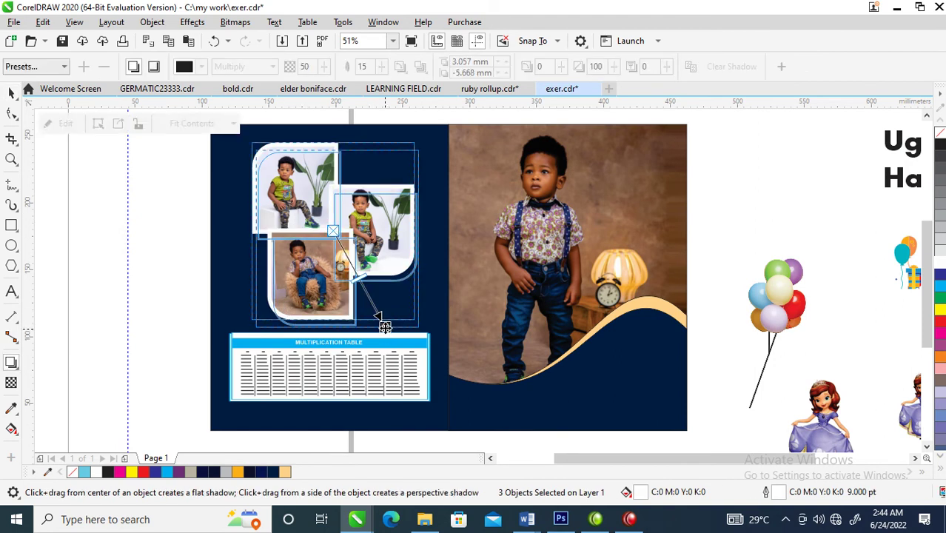
{"action": "left_click", "coordinate": [152, 21]}
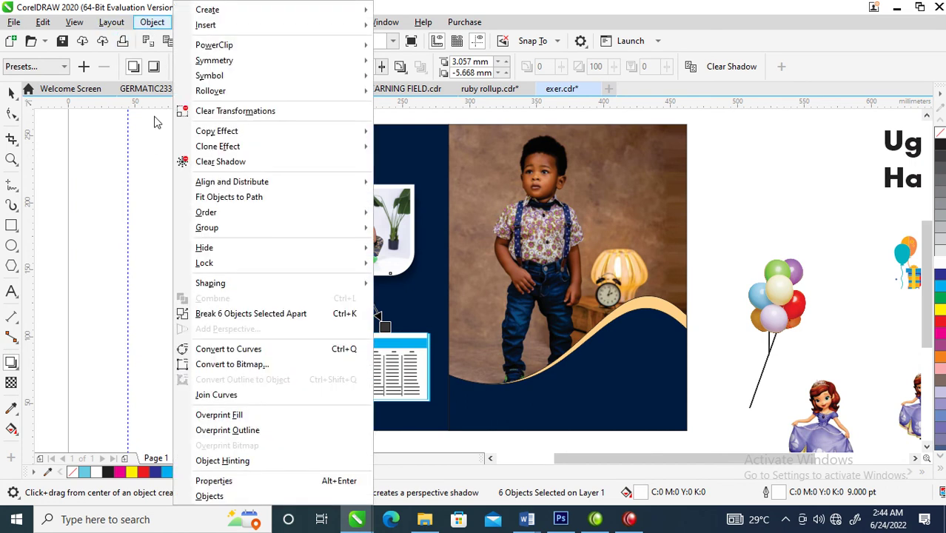
{"action": "left_click", "coordinate": [230, 313]}
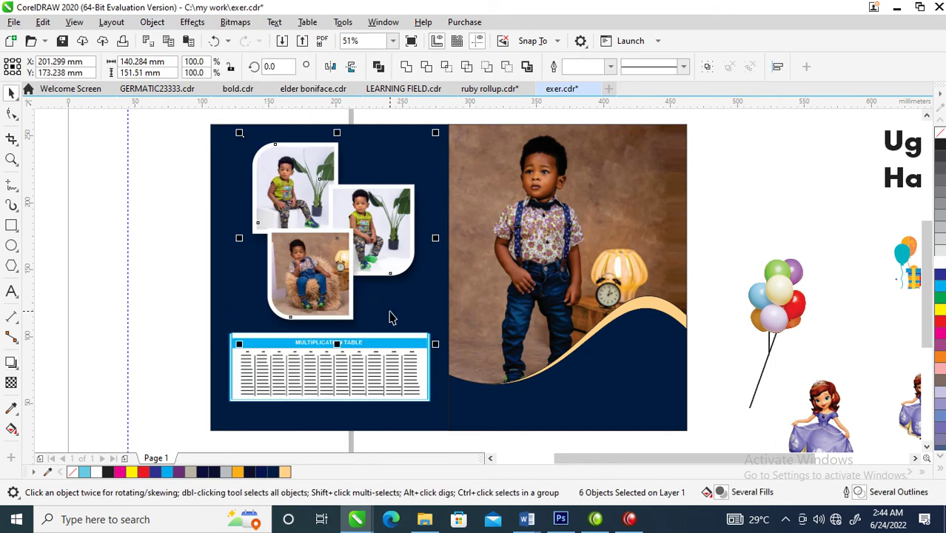
{"action": "key", "text": "ctrl+g"}
- Copy all properties of the cream wave to the multiplication table's heading bar
{"action": "scroll", "coordinate": [431, 370], "scroll_direction": "down", "scroll_amount": 2}
{"action": "key", "text": "z"}
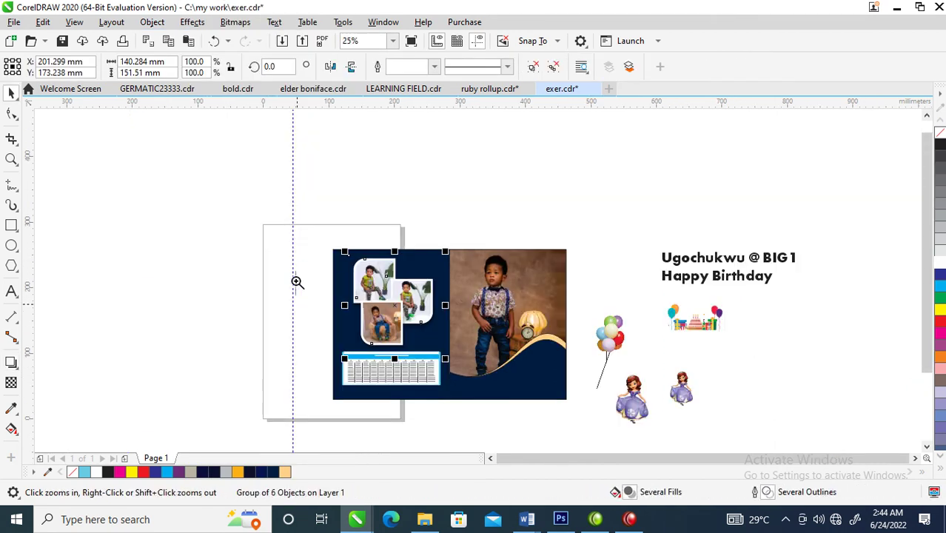
{"action": "left_click_drag", "start_coordinate": [299, 267], "coordinate": [671, 420]}
{"action": "left_click_drag", "start_coordinate": [632, 270], "coordinate": [370, 317]}
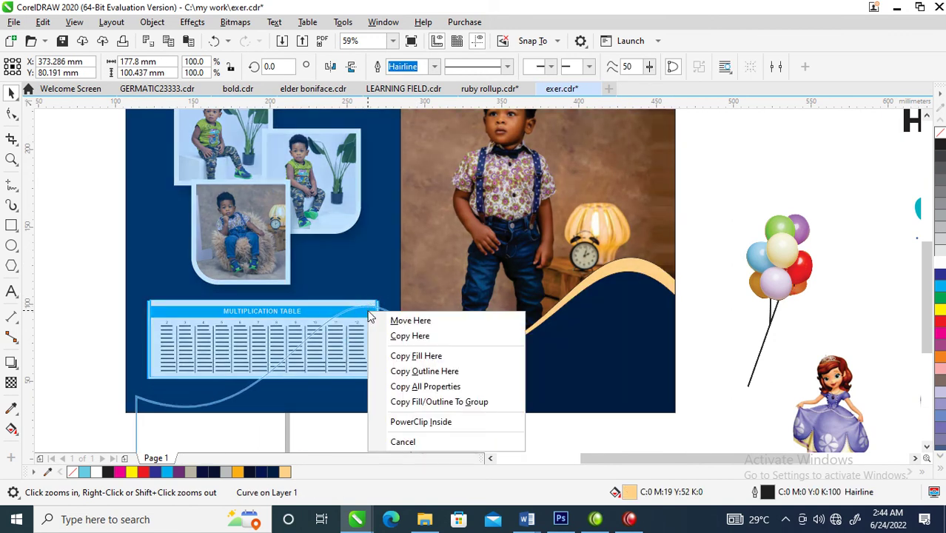
{"action": "left_click", "coordinate": [425, 387]}
- Fill the "MULTIPLICATION TABLE" title text inside the table group with black
{"action": "left_click_drag", "start_coordinate": [116, 276], "coordinate": [479, 425]}
{"action": "left_click", "coordinate": [595, 210]}
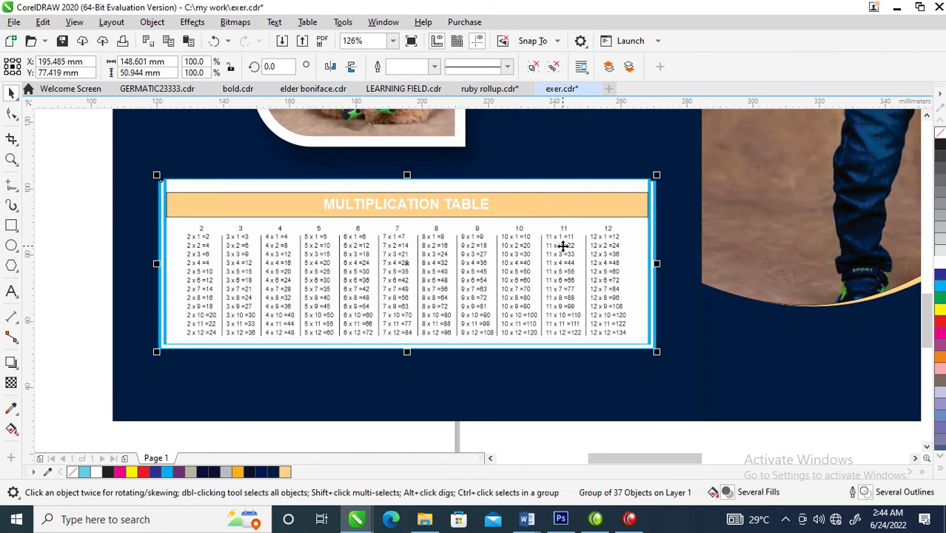
{"action": "left_click", "coordinate": [566, 214], "text": "ctrl"}
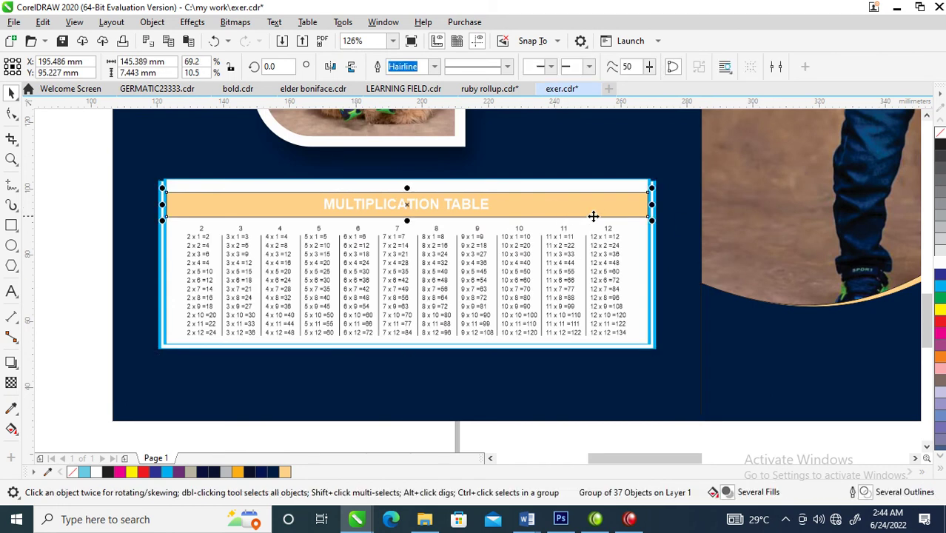
{"action": "left_click", "coordinate": [485, 209], "text": "ctrl"}
{"action": "left_click", "coordinate": [939, 145]}
- Move the birthday text onto the large right-hand photo, beside the boy's head, and separate its lines
{"action": "key", "text": "z"}
{"action": "right_click", "coordinate": [614, 303]}
{"action": "right_click", "coordinate": [609, 304]}
{"action": "left_click_drag", "start_coordinate": [580, 160], "coordinate": [908, 328]}
{"action": "key", "text": "space"}
{"action": "left_click_drag", "start_coordinate": [838, 156], "coordinate": [454, 208]}
{"action": "left_click_drag", "start_coordinate": [623, 131], "coordinate": [412, 151]}
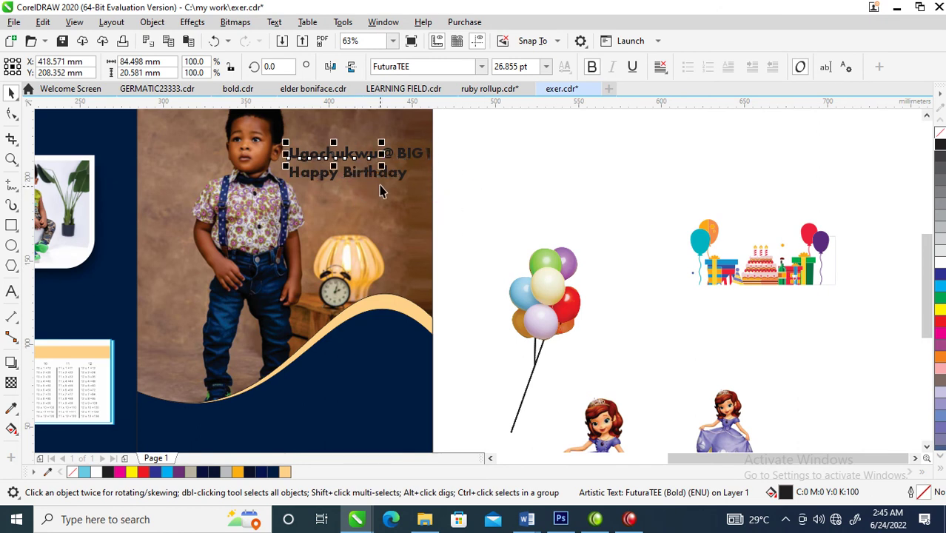
- Raise "Happy Birthday" above the name line and split that line, placing "@" and "BIG1" beneath the child's name
{"action": "left_click_drag", "start_coordinate": [376, 178], "coordinate": [379, 140]}
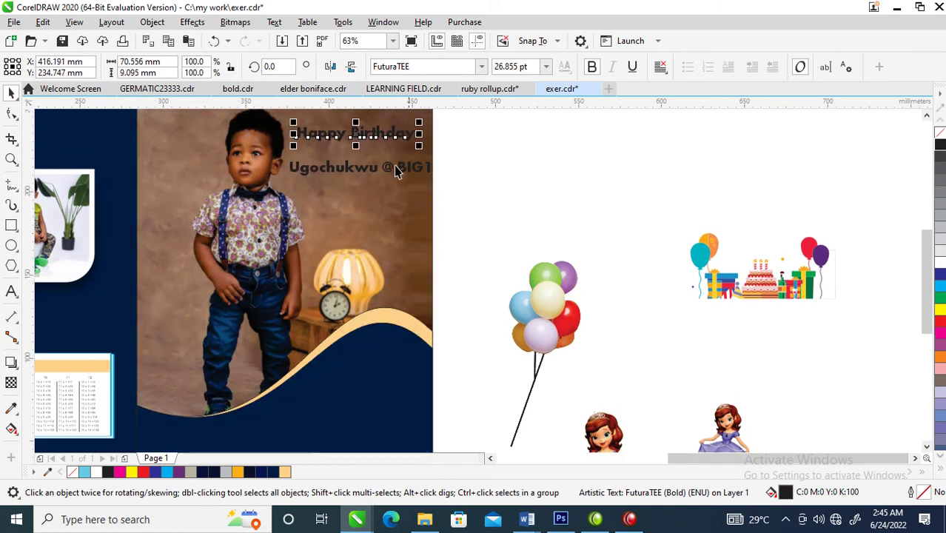
{"action": "left_click_drag", "start_coordinate": [524, 152], "coordinate": [357, 210]}
{"action": "left_click_drag", "start_coordinate": [386, 165], "coordinate": [328, 196]}
- Fill the "BIG1" text and the child's name with white
{"action": "key", "text": "z"}
{"action": "left_click_drag", "start_coordinate": [225, 129], "coordinate": [475, 275]}
{"action": "key", "text": "space"}
{"action": "left_click", "coordinate": [429, 268]}
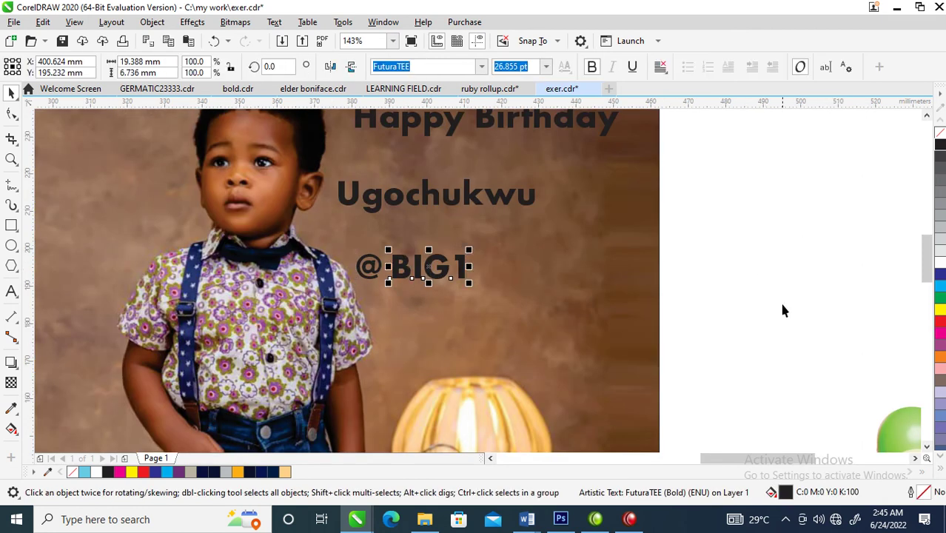
{"action": "left_click", "coordinate": [939, 263]}
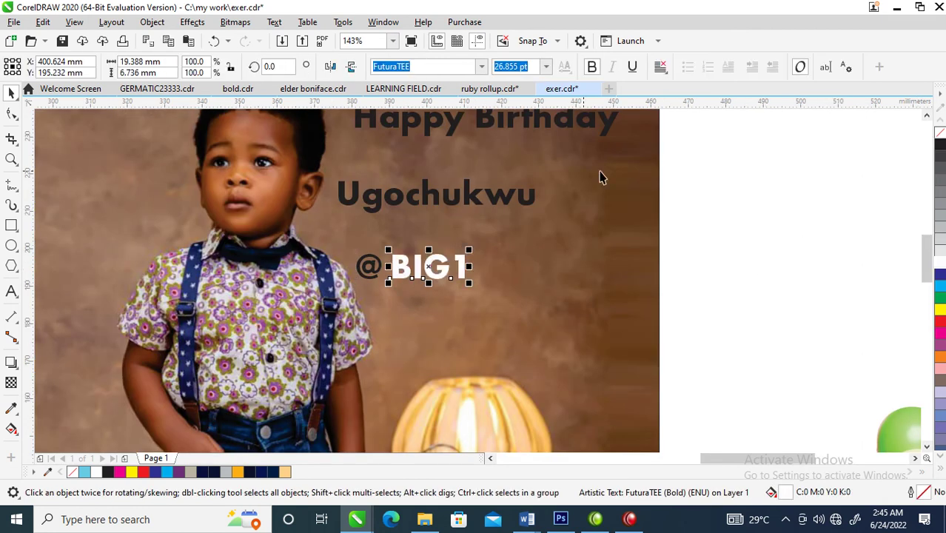
{"action": "left_click", "coordinate": [436, 195]}
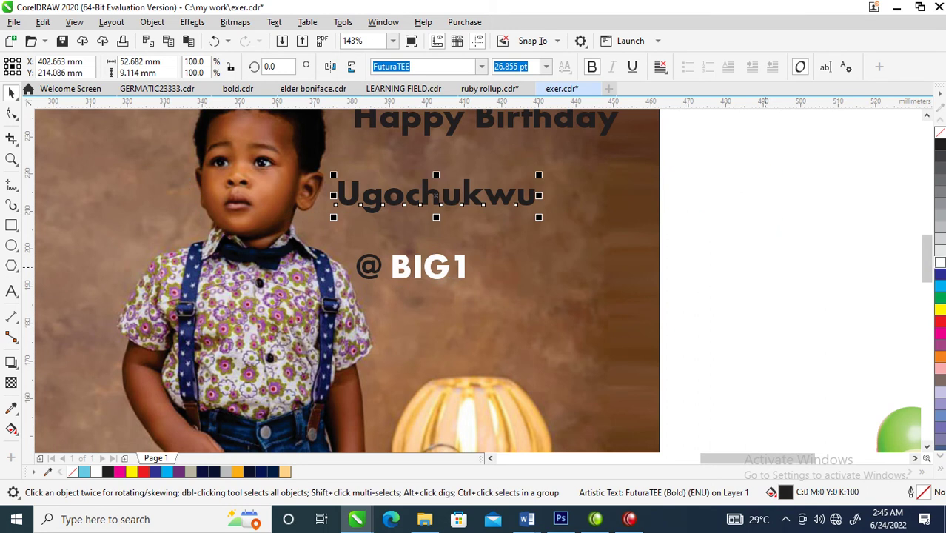
{"action": "left_click", "coordinate": [940, 263]}
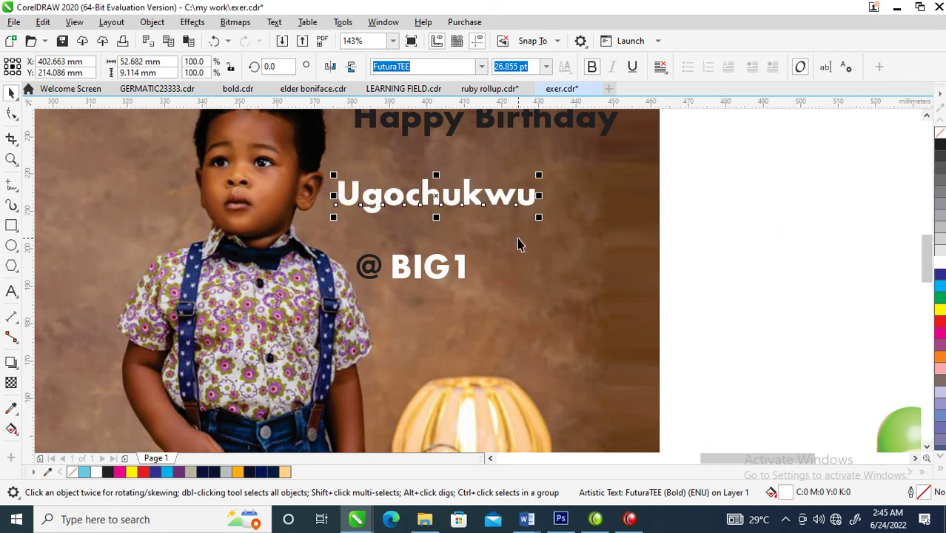
- Tighten the letter spacing of the child's name with the Shape tool
{"action": "left_click", "coordinate": [11, 113]}
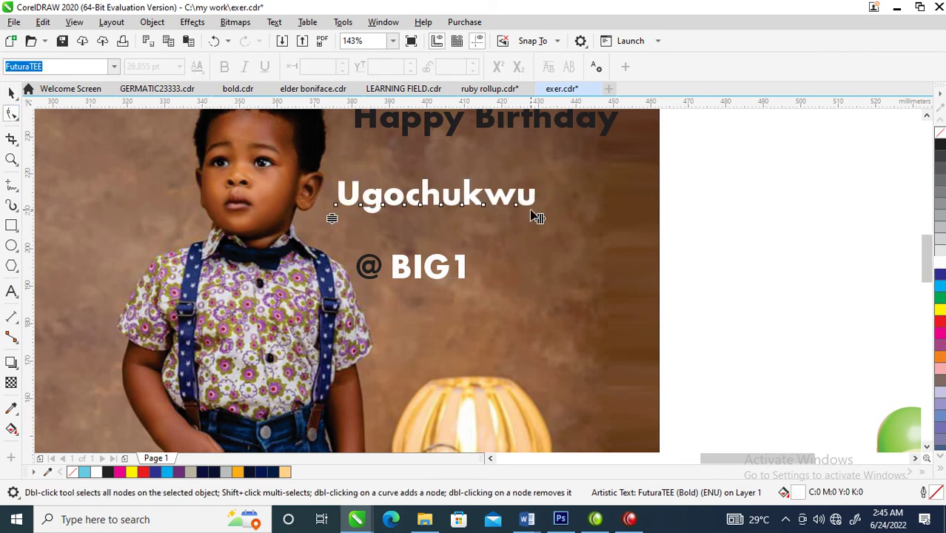
{"action": "left_click_drag", "start_coordinate": [538, 216], "coordinate": [506, 217]}
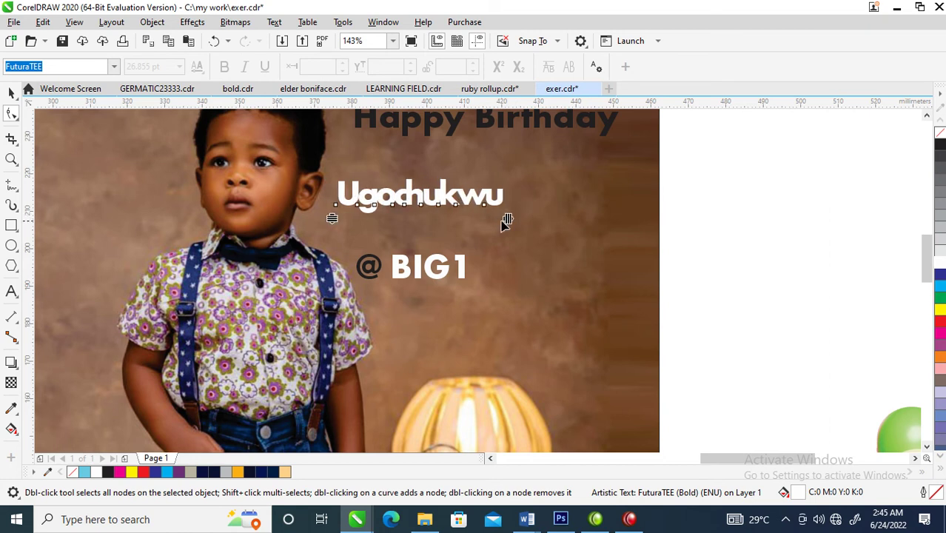
- Shift the large clipped photo about 24 mm to the left inside its frame
{"action": "key", "text": "space"}
{"action": "left_click", "coordinate": [562, 249]}
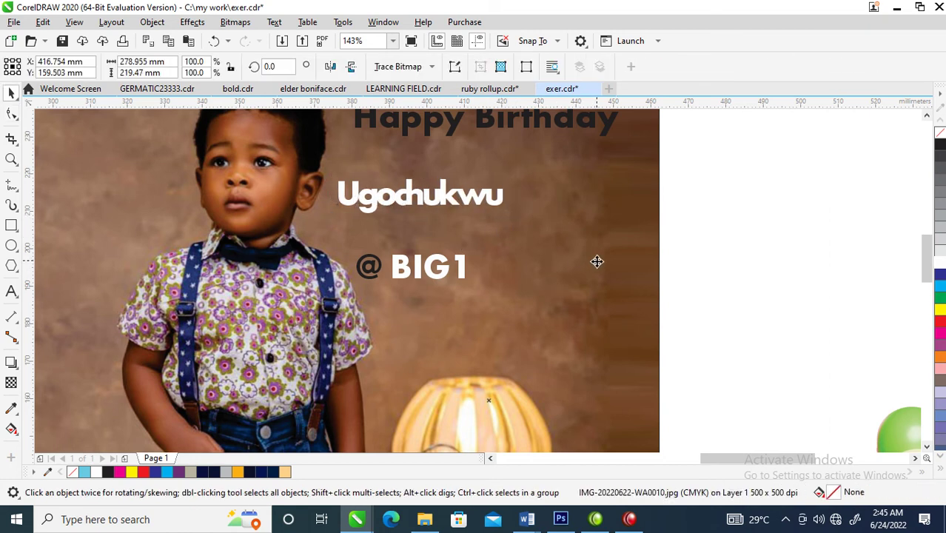
{"action": "left_click_drag", "start_coordinate": [586, 249], "coordinate": [503, 247]}
{"action": "scroll", "coordinate": [519, 267], "scroll_direction": "down", "scroll_amount": 3}
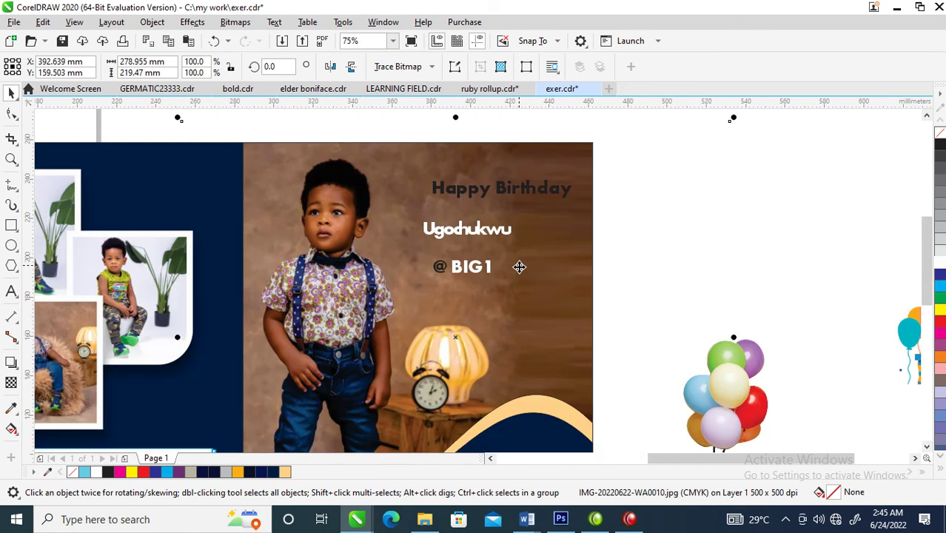
- Enlarge the child's name beside the boy's face to about 101 mm wide
{"action": "left_click", "coordinate": [460, 245]}
{"action": "left_click_drag", "start_coordinate": [418, 243], "coordinate": [355, 256]}
{"action": "left_click_drag", "start_coordinate": [517, 262], "coordinate": [563, 271]}
- Fill the first, fifth and eighth letters of the child's name with cream and slightly loosen the name's letter spacing
{"action": "double_click", "coordinate": [522, 242]}
{"action": "left_click_drag", "start_coordinate": [534, 241], "coordinate": [500, 241]}
{"action": "left_click", "coordinate": [285, 472]}
{"action": "left_click_drag", "start_coordinate": [458, 238], "coordinate": [439, 239]}
{"action": "left_click", "coordinate": [286, 471]}
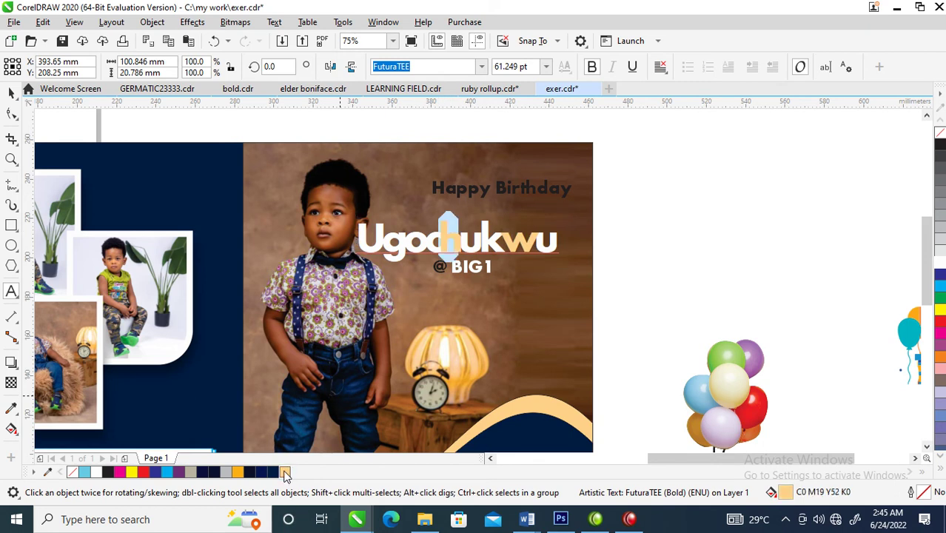
{"action": "left_click_drag", "start_coordinate": [384, 238], "coordinate": [356, 238]}
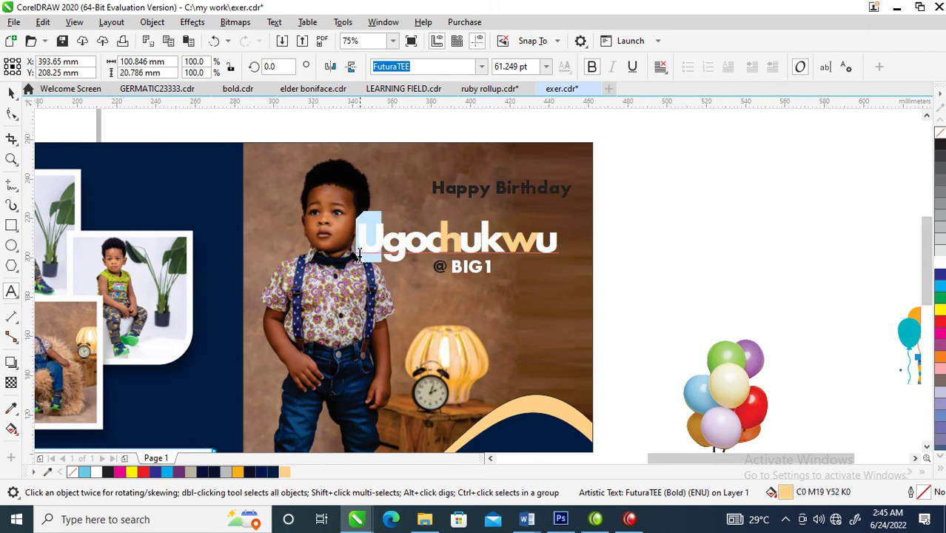
{"action": "left_click", "coordinate": [285, 471]}
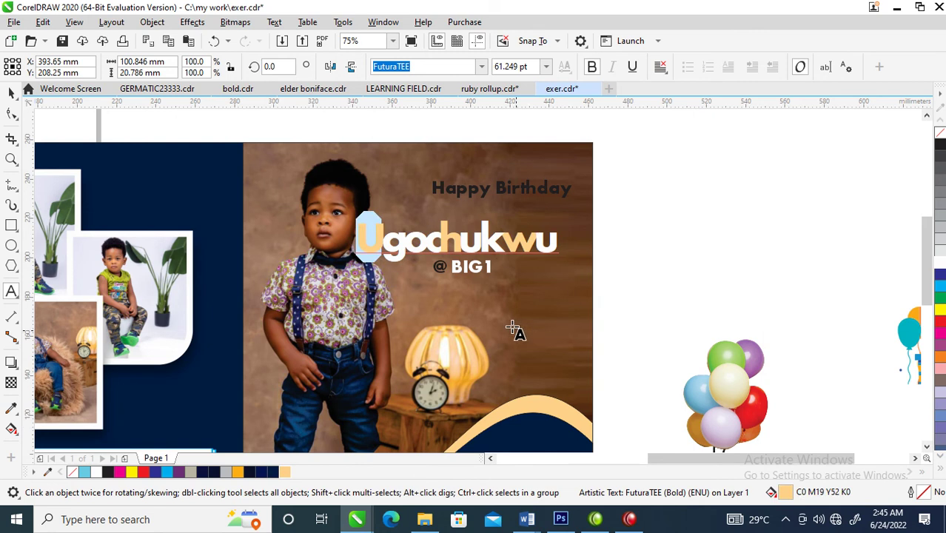
{"action": "key", "text": "ctrl+space"}
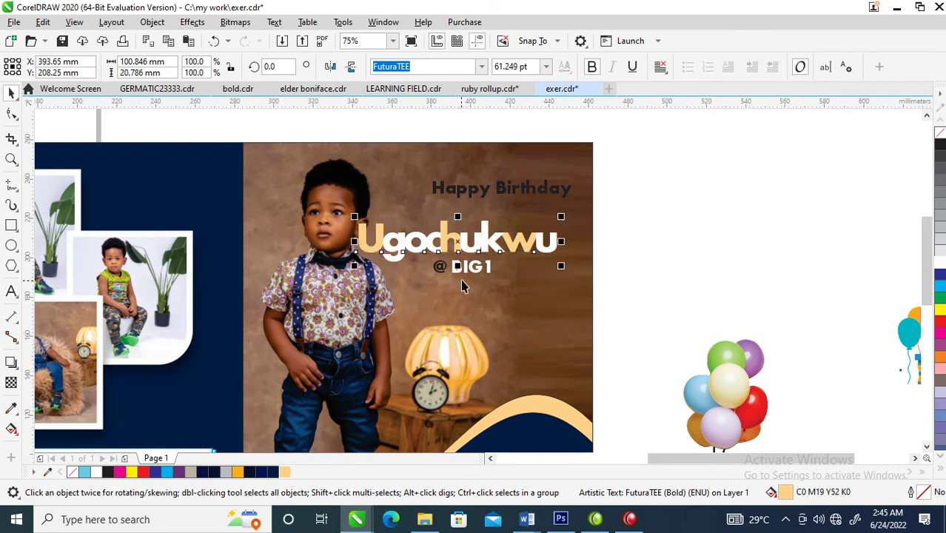
{"action": "left_click", "coordinate": [10, 114]}
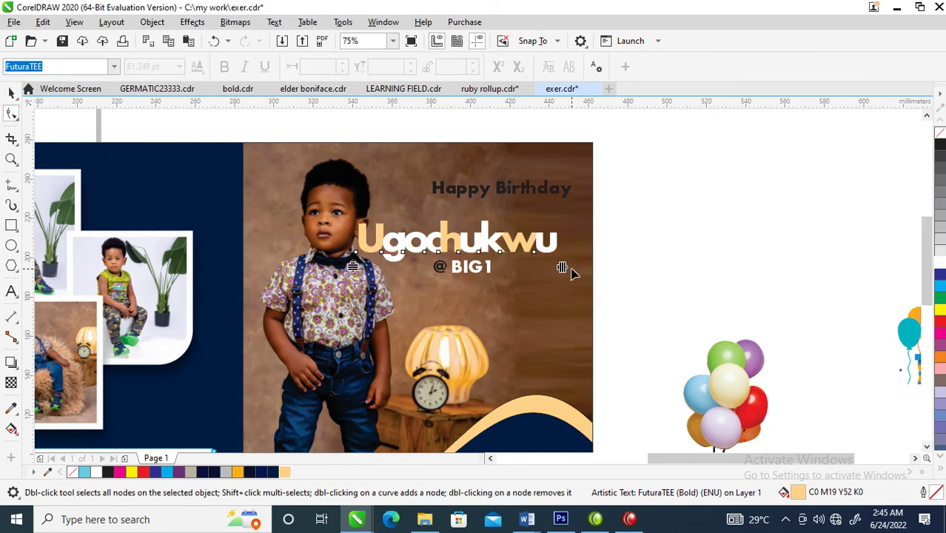
{"action": "key", "text": "space"}
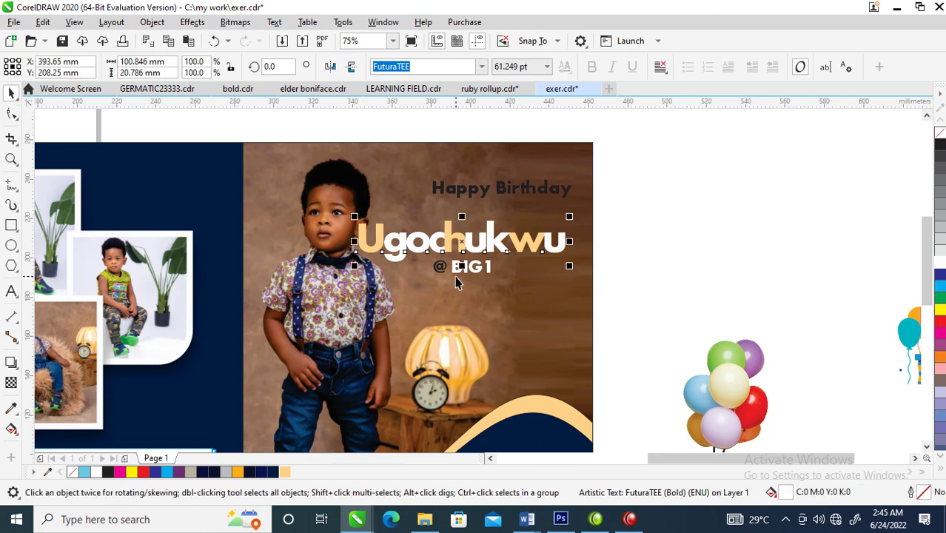
- Enlarge "BIG1" below the child's name to about 58 mm wide and tighten its letter spacing
{"action": "left_click_drag", "start_coordinate": [477, 274], "coordinate": [542, 268]}
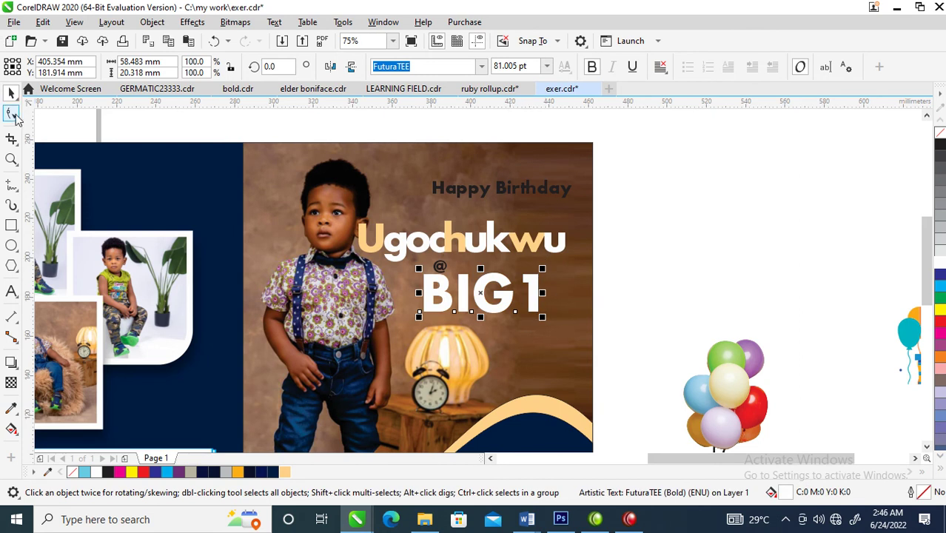
{"action": "left_click", "coordinate": [11, 113]}
{"action": "left_click_drag", "start_coordinate": [543, 317], "coordinate": [525, 318]}
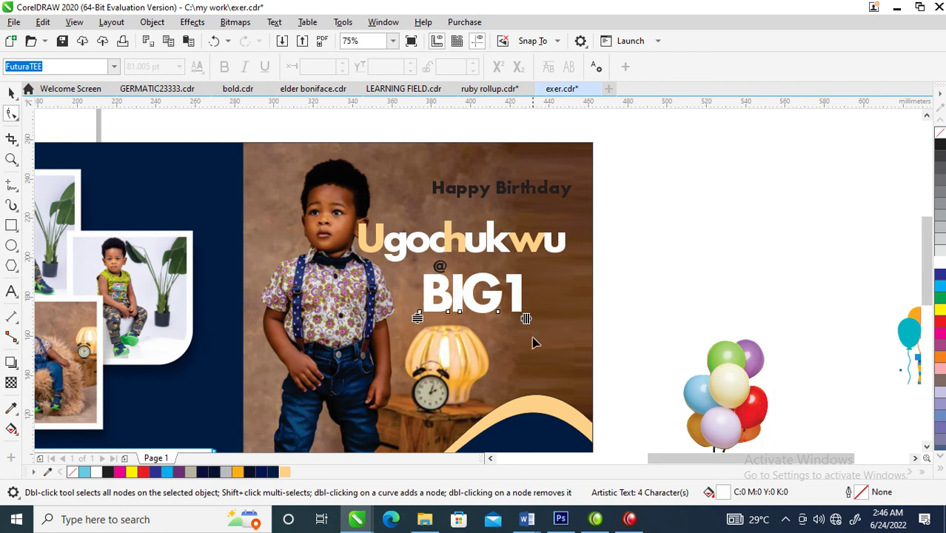
- Break "BIG1" into separate letters and restyle the "1" in cream at about 32 mm tall
{"action": "key", "text": "space"}
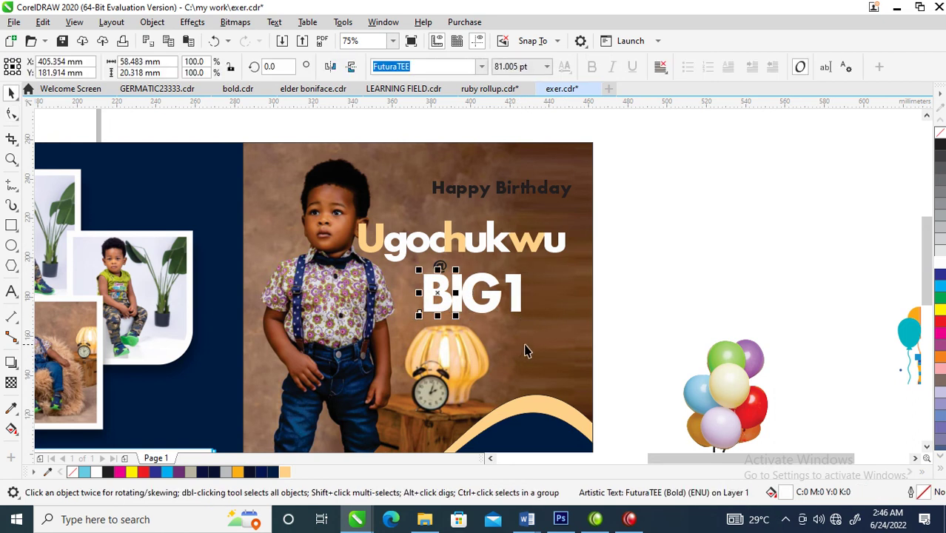
{"action": "left_click", "coordinate": [516, 310]}
{"action": "mouse_move", "coordinate": [522, 316]}
{"action": "left_mouse_down"}
{"action": "mouse_move", "coordinate": [542, 337]}
{"action": "mouse_move", "coordinate": [515, 302]}
{"action": "left_mouse_up"}
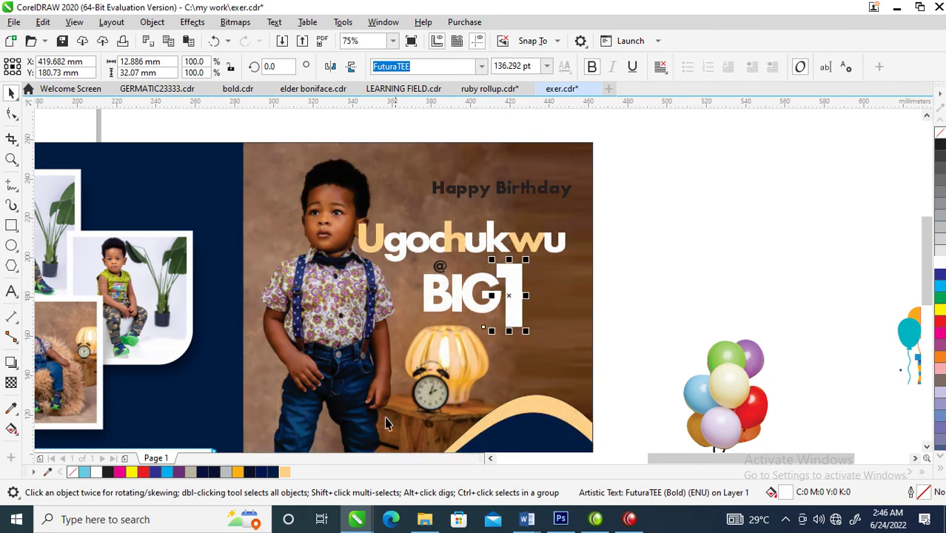
{"action": "left_click", "coordinate": [285, 471]}
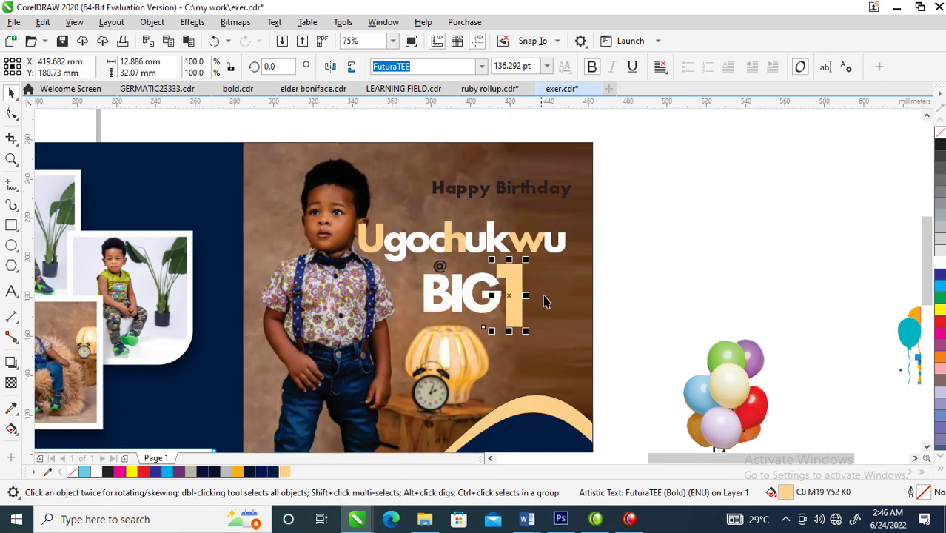
- Centre the "@" between the child's name and "BIG1" and fill it with white
{"action": "left_click", "coordinate": [442, 266]}
{"action": "left_click_drag", "start_coordinate": [441, 265], "coordinate": [481, 265]}
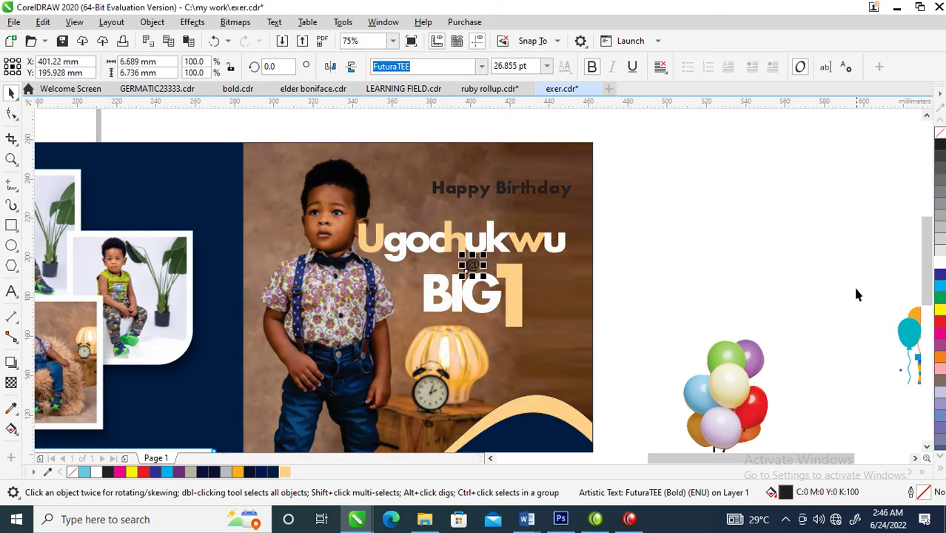
{"action": "left_click", "coordinate": [940, 262]}
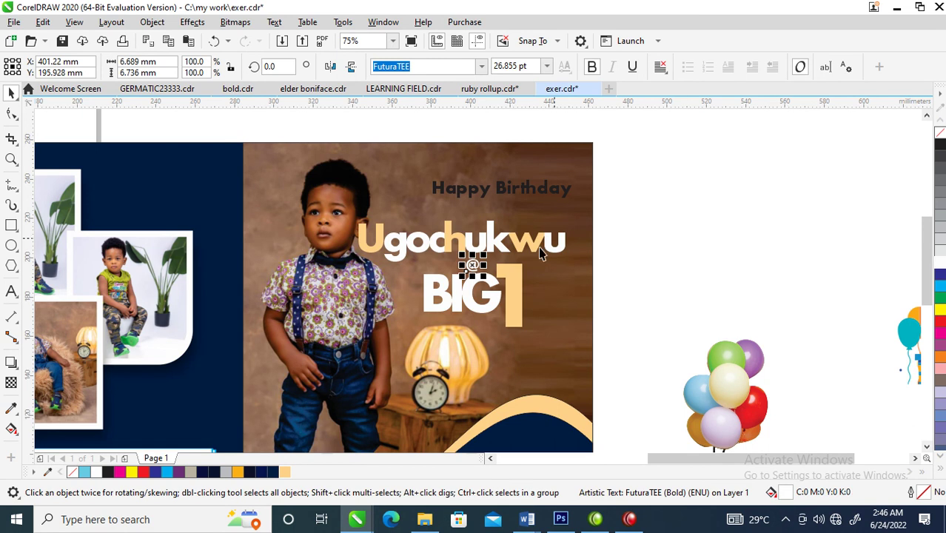
- Nudge the child's name, "@" and "BIG1" slightly right and give them a drop shadow with opacity 50 and feathering 15
{"action": "left_click_drag", "start_coordinate": [547, 245], "coordinate": [550, 242]}
{"action": "left_click_drag", "start_coordinate": [667, 190], "coordinate": [311, 361]}
{"action": "left_click_drag", "start_coordinate": [521, 287], "coordinate": [527, 289]}
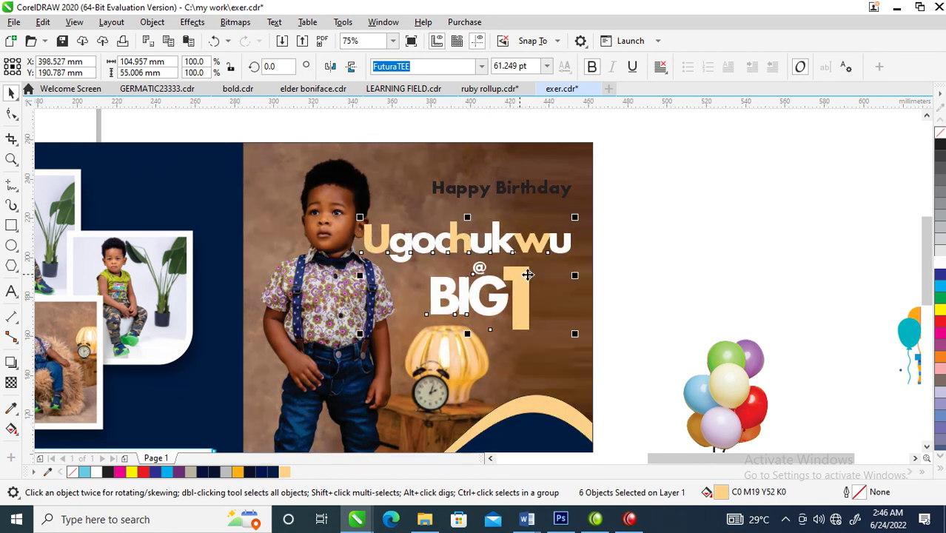
{"action": "left_click", "coordinate": [11, 362]}
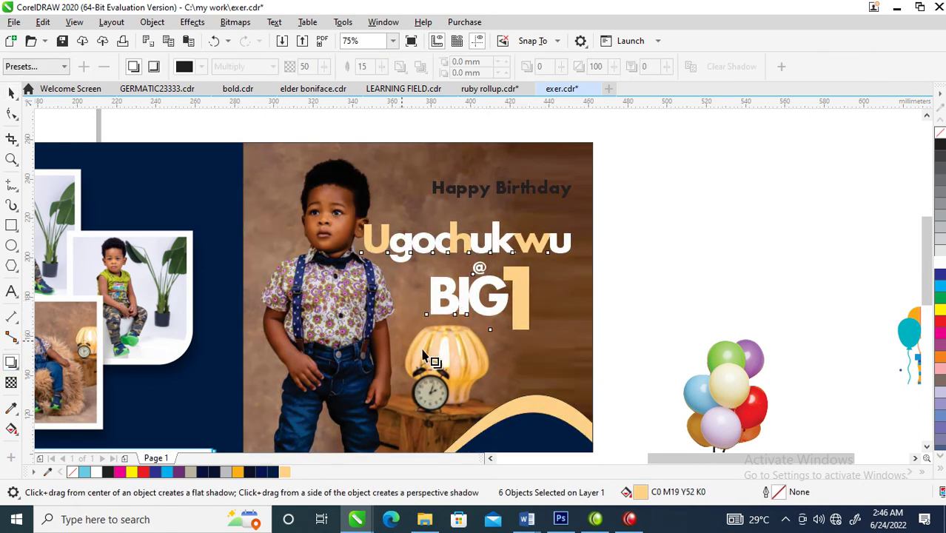
{"action": "left_click_drag", "start_coordinate": [479, 277], "coordinate": [506, 335]}
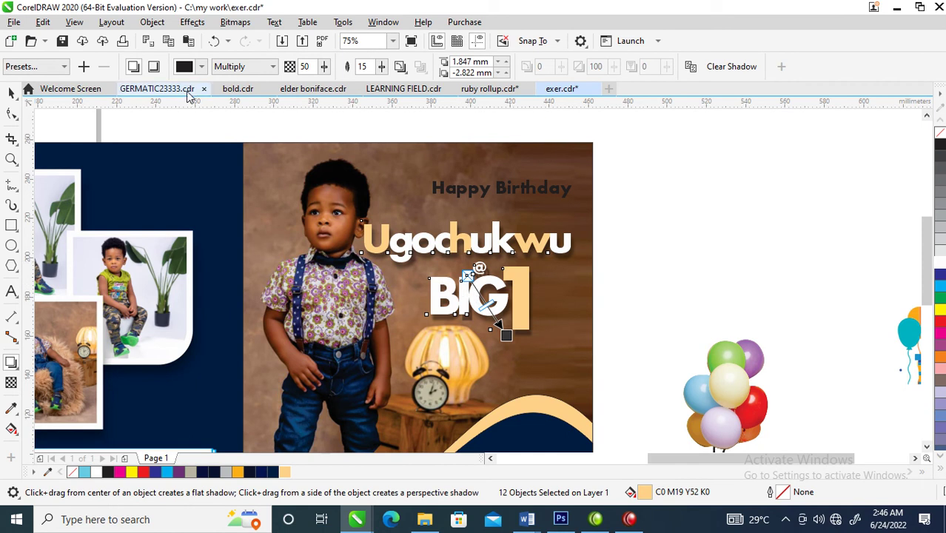
- Break the drop shadows apart from the name, "@" and "BIG1" and group all the pieces
{"action": "left_click", "coordinate": [157, 25]}
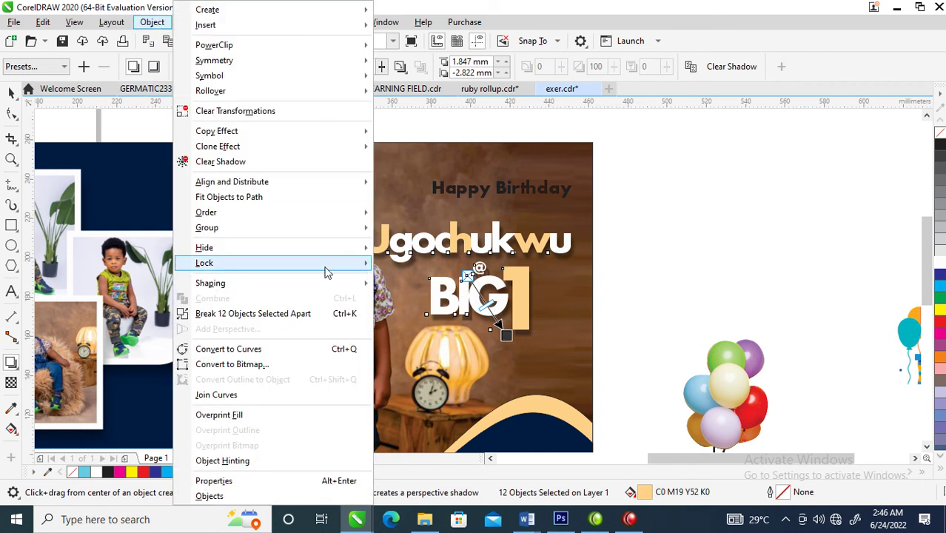
{"action": "left_click", "coordinate": [273, 314]}
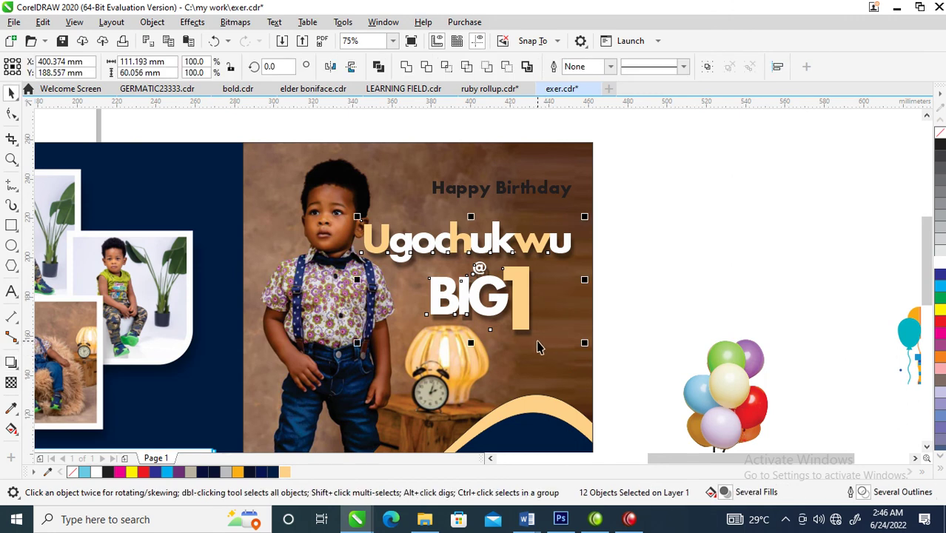
{"action": "key", "text": "ctrl+g"}
- Set the "Happy Birthday" line in Hello Paris Serif and colour it cream
{"action": "left_click_drag", "start_coordinate": [533, 192], "coordinate": [498, 184]}
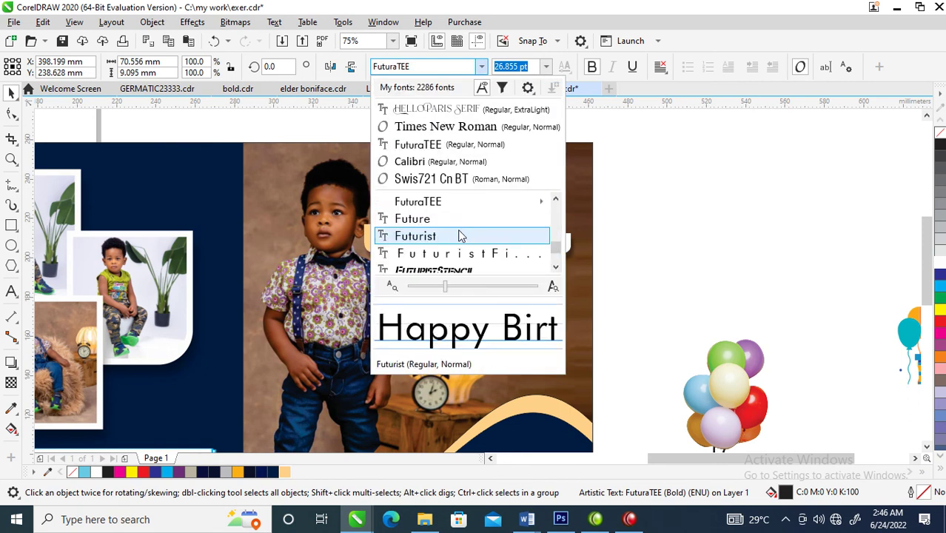
{"action": "scroll", "coordinate": [459, 235], "scroll_direction": "down", "scroll_amount": 5}
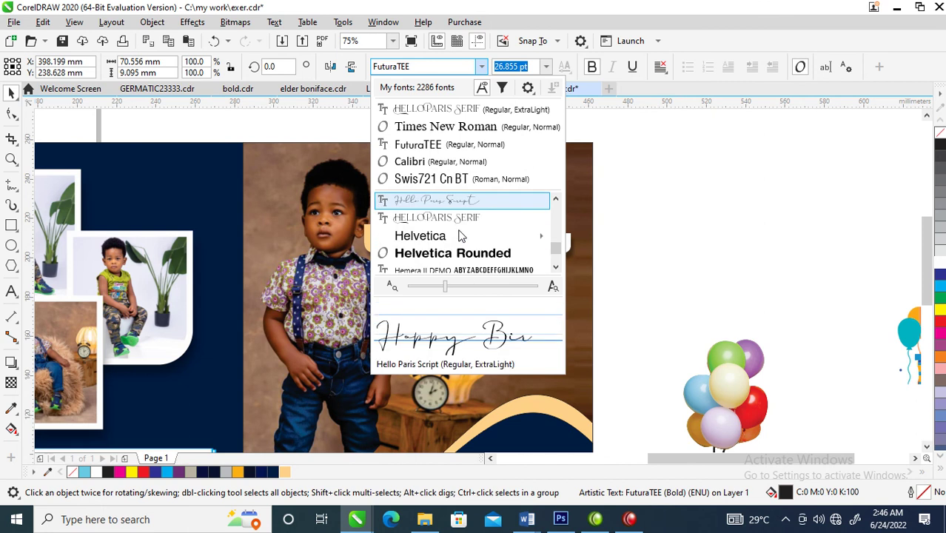
{"action": "left_click", "coordinate": [461, 217]}
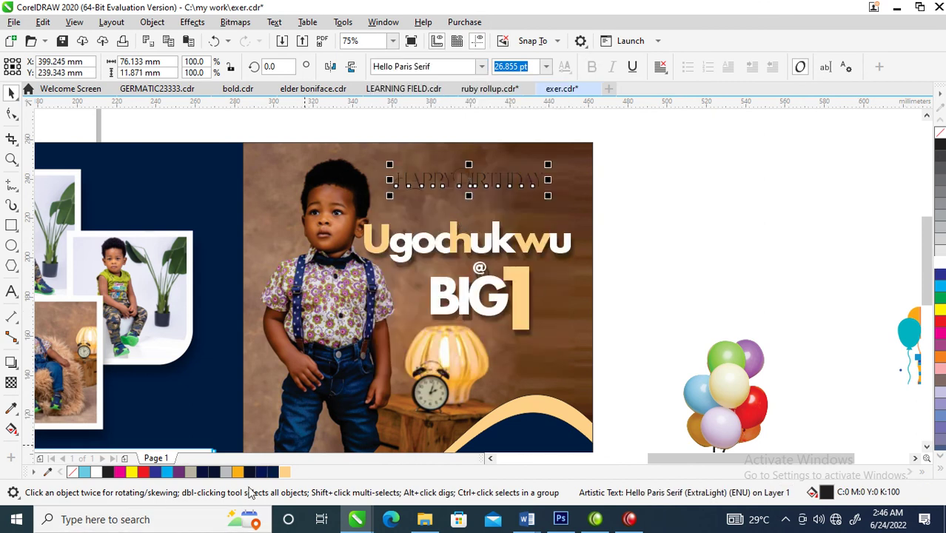
{"action": "left_click", "coordinate": [282, 471]}
- Split "Happy Birthday" into two words stacked above the child's name and scale them together to about 63 mm wide
{"action": "key", "text": "Tab"}
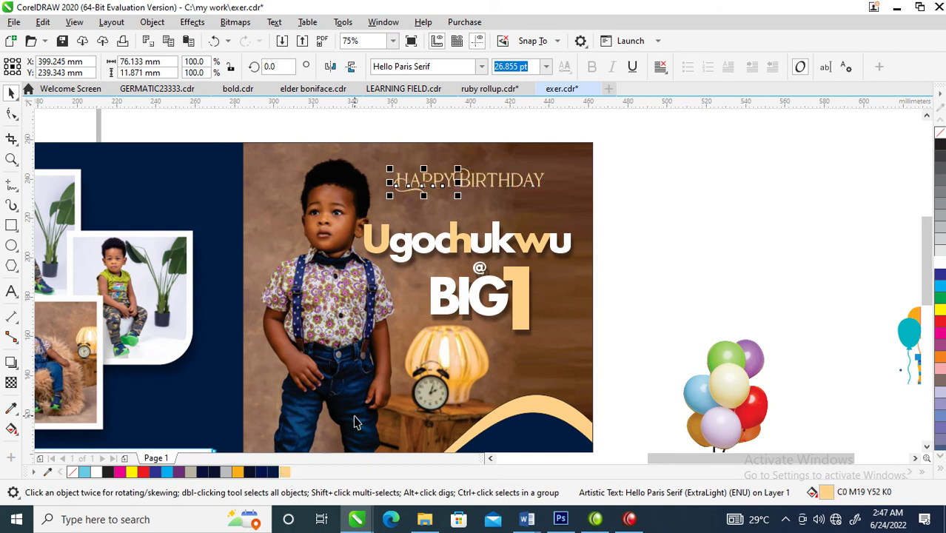
{"action": "left_click_drag", "start_coordinate": [530, 185], "coordinate": [461, 204]}
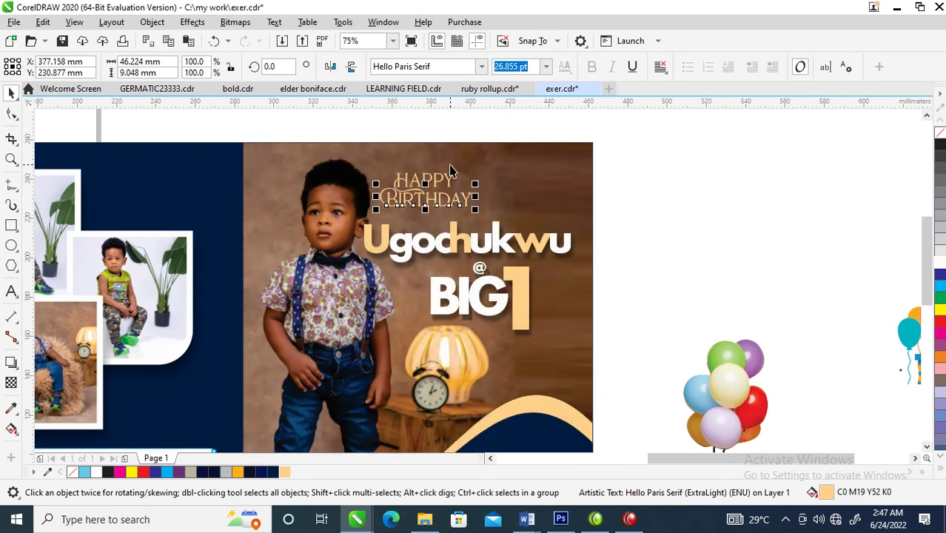
{"action": "left_click", "coordinate": [450, 182], "text": "shift"}
{"action": "left_click_drag", "start_coordinate": [474, 173], "coordinate": [553, 139]}
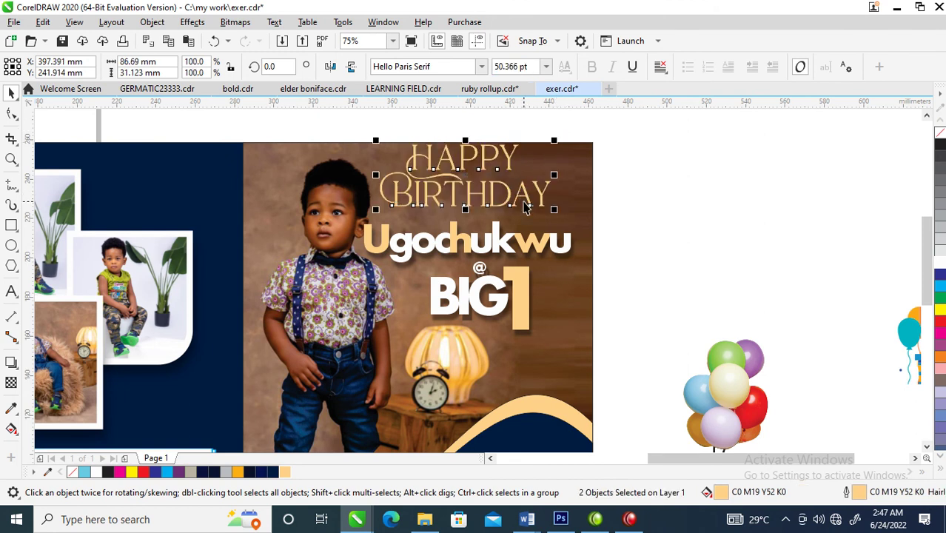
{"action": "left_click_drag", "start_coordinate": [526, 209], "coordinate": [522, 208]}
{"action": "left_click_drag", "start_coordinate": [554, 140], "coordinate": [528, 149]}
{"action": "left_click_drag", "start_coordinate": [508, 189], "coordinate": [520, 183]}
- Scale the grouped name and "BIG1" text down to about 92 mm wide and lower it slightly
{"action": "scroll", "coordinate": [512, 168], "scroll_direction": "down", "scroll_amount": 2}
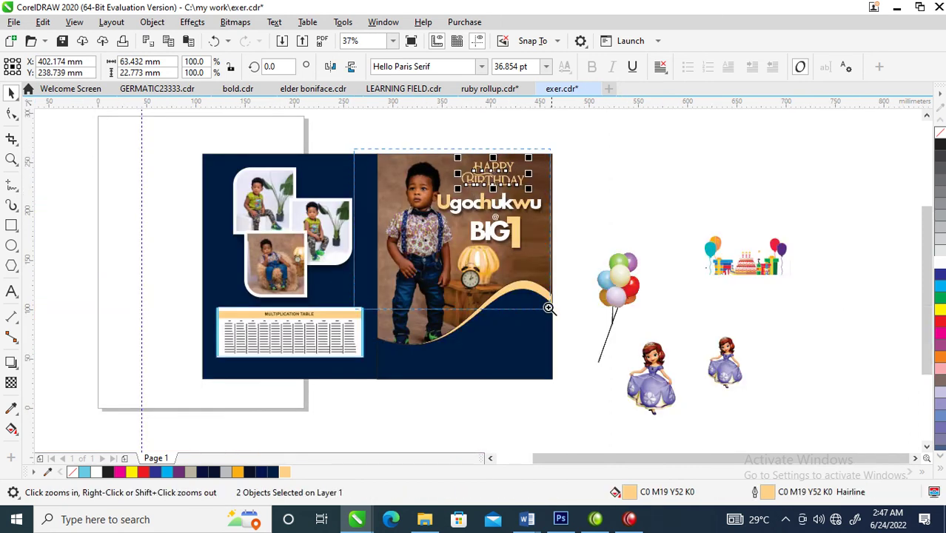
{"action": "left_click", "coordinate": [641, 259]}
{"action": "left_click_drag", "start_coordinate": [609, 158], "coordinate": [477, 195]}
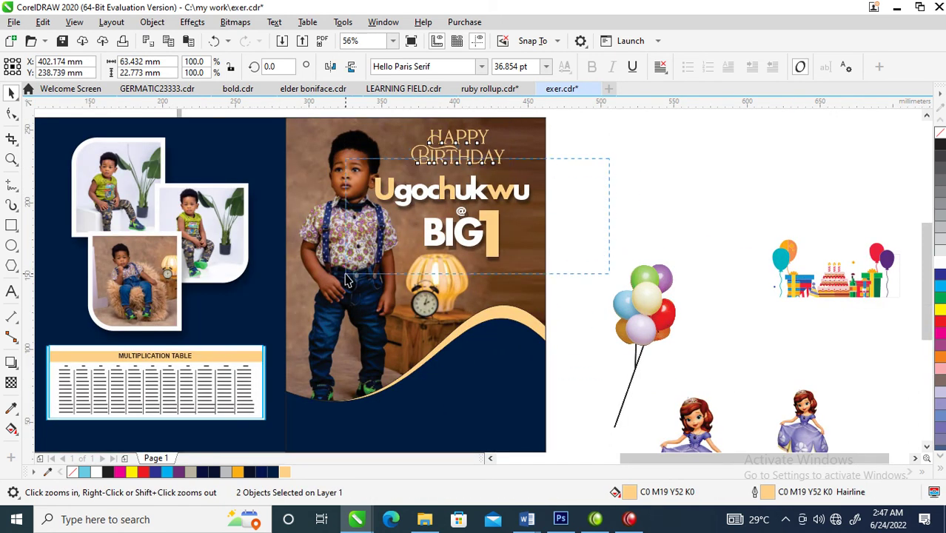
{"action": "key", "text": "space"}
{"action": "left_click", "coordinate": [478, 198]}
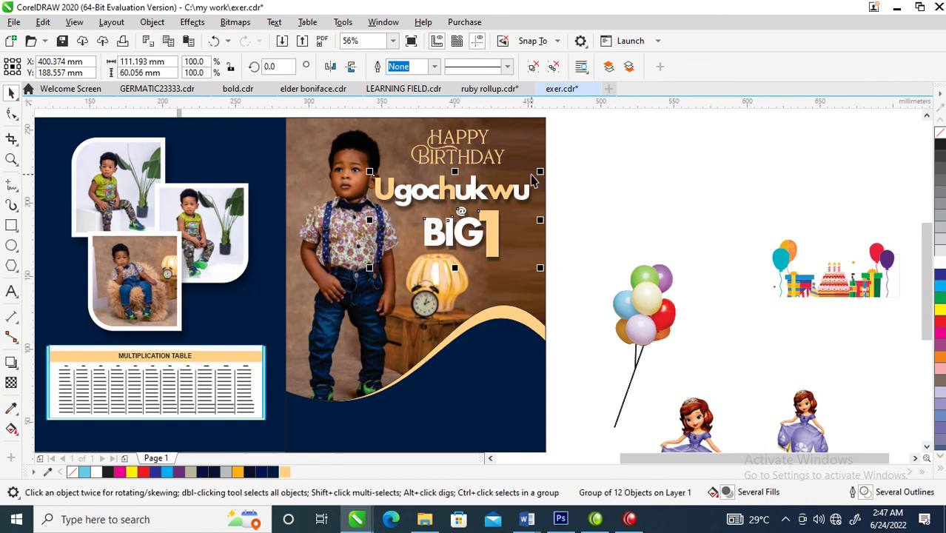
{"action": "left_click_drag", "start_coordinate": [540, 169], "coordinate": [524, 172]}
{"action": "left_click_drag", "start_coordinate": [485, 235], "coordinate": [489, 246]}
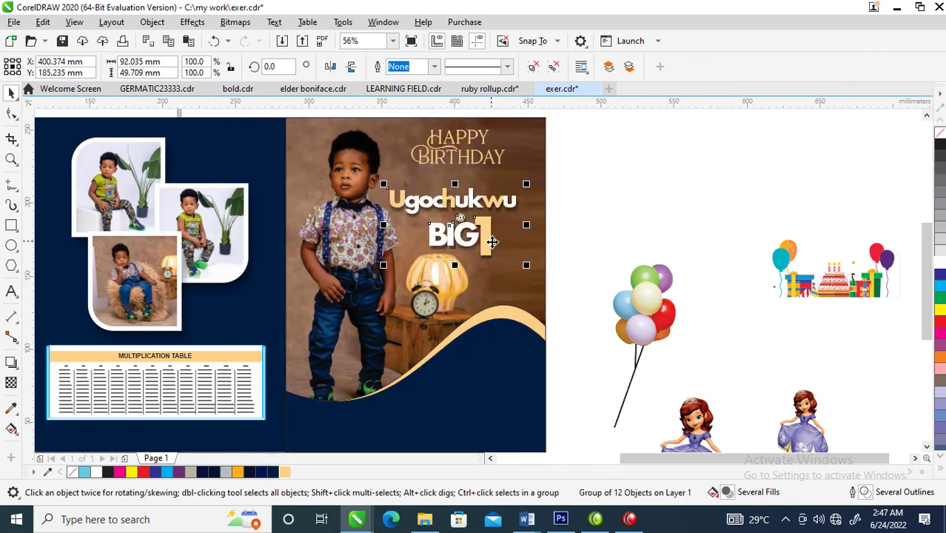
- Move both words of "Happy Birthday" down, closer to the child's name
{"action": "left_click", "coordinate": [496, 158]}
{"action": "left_click", "coordinate": [483, 139], "text": "shift"}
{"action": "left_click_drag", "start_coordinate": [482, 139], "coordinate": [489, 167]}
- Clip a copy of the balloon bunch into the large photo behind the wave's crest and scale it to about 65 mm wide
{"action": "scroll", "coordinate": [482, 255], "scroll_direction": "down", "scroll_amount": 3}
{"action": "key", "text": "z"}
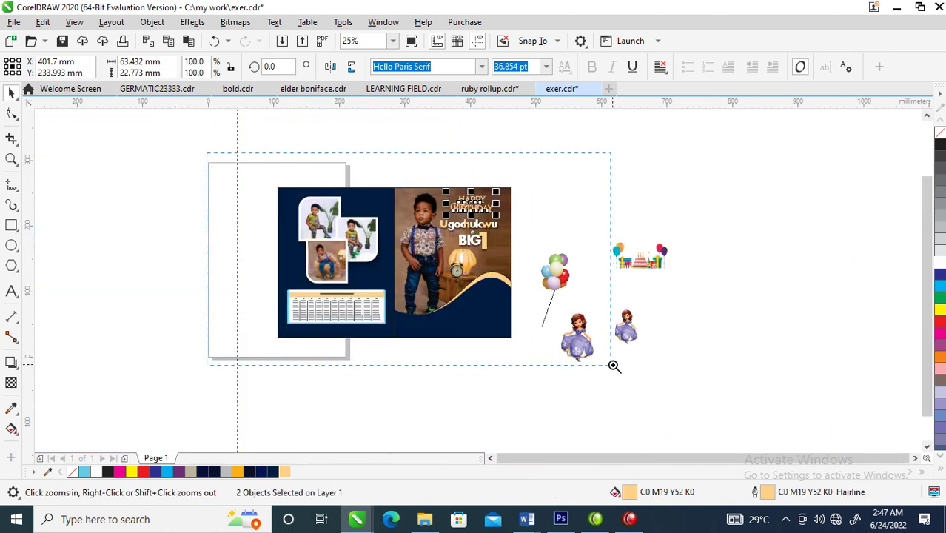
{"action": "scroll", "coordinate": [676, 367], "scroll_direction": "up", "scroll_amount": 2}
{"action": "key", "text": "space"}
{"action": "left_click", "coordinate": [658, 302]}
{"action": "left_click_drag", "start_coordinate": [658, 302], "coordinate": [574, 284]}
{"action": "right_click", "coordinate": [454, 317]}
{"action": "left_click", "coordinate": [454, 316]}
{"action": "left_click", "coordinate": [473, 223]}
{"action": "left_click", "coordinate": [409, 182], "text": "ctrl"}
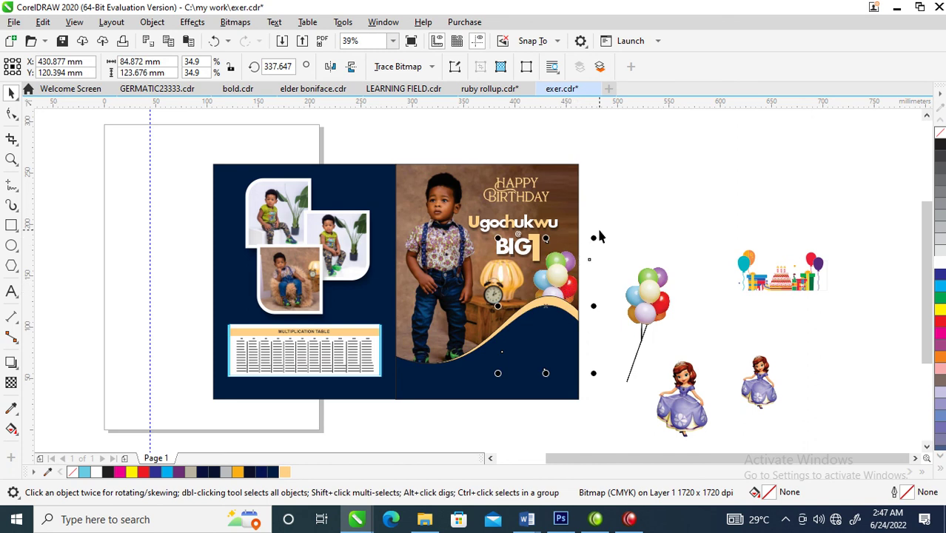
{"action": "left_click_drag", "start_coordinate": [598, 236], "coordinate": [593, 247]}
- Draw a rectangle about 33 by 11 mm over the boy's shoes and fill it with white
{"action": "key", "text": "z"}
{"action": "left_click", "coordinate": [378, 377]}
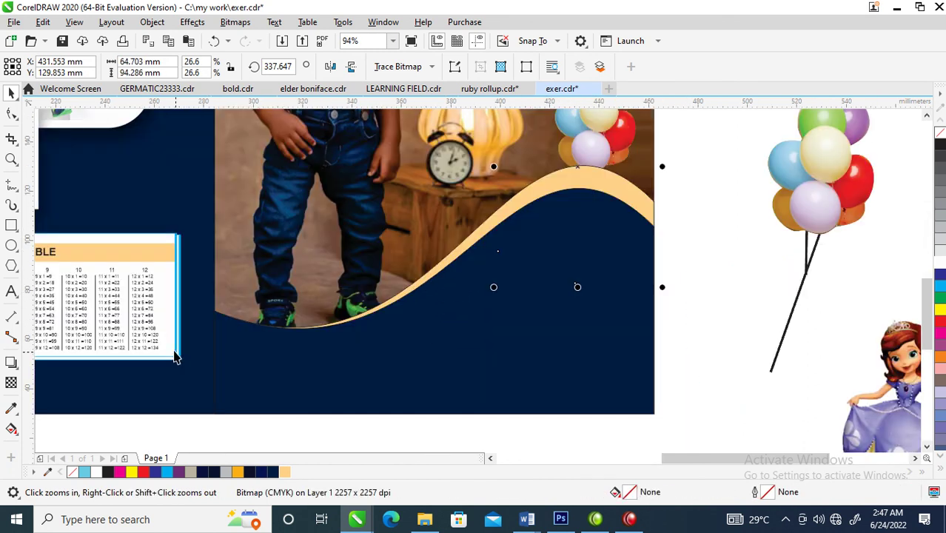
{"action": "left_click", "coordinate": [11, 225]}
{"action": "left_click_drag", "start_coordinate": [276, 295], "coordinate": [360, 322]}
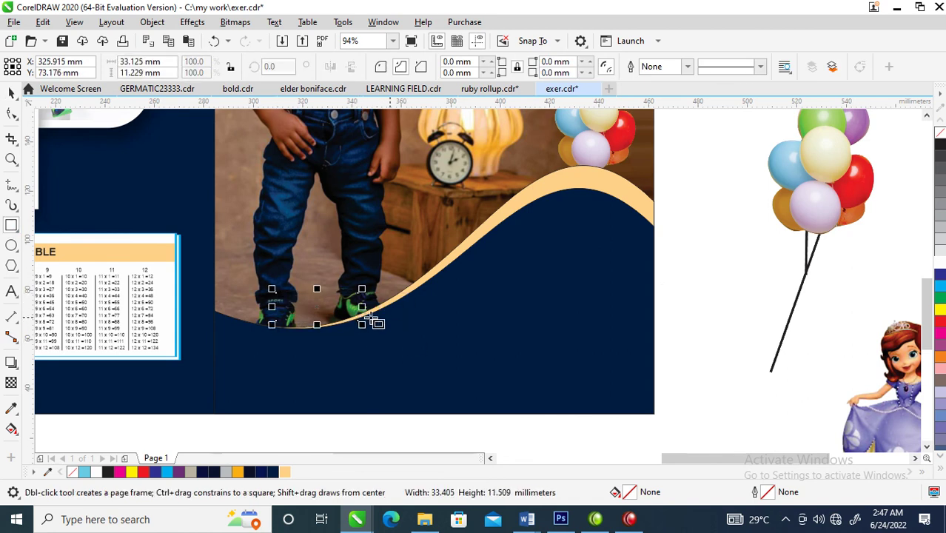
{"action": "left_click", "coordinate": [940, 263]}
{"action": "key", "text": "space"}
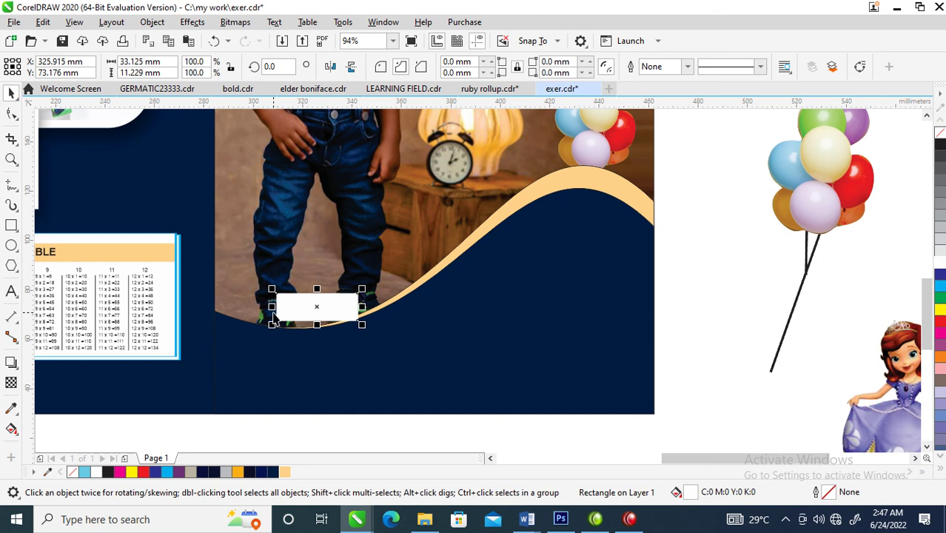
- Copy the white rectangle beside itself, fill the copy with cream (C0 M19 Y52 K0) and widen it until the pair spans about 129 mm
{"action": "left_click_drag", "start_coordinate": [283, 309], "coordinate": [388, 303]}
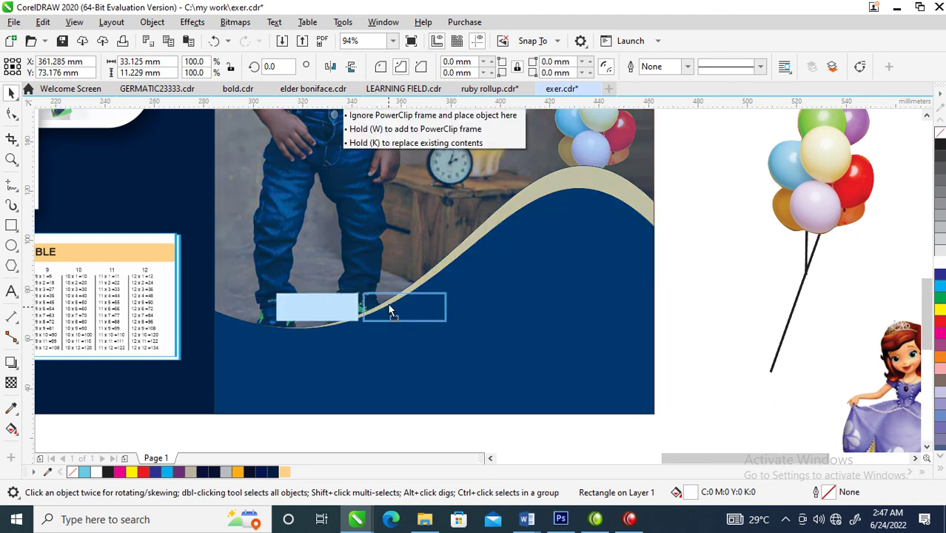
{"action": "right_click", "coordinate": [387, 303]}
{"action": "left_click", "coordinate": [284, 472]}
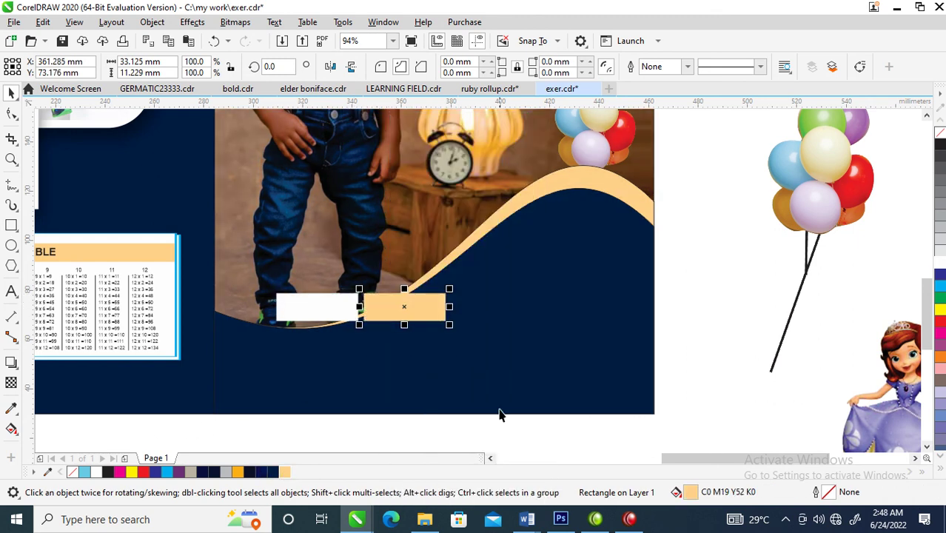
{"action": "left_click_drag", "start_coordinate": [451, 306], "coordinate": [599, 305]}
- Duplicate the white and cream rectangle pair downward three times at equal spacing to make four rows
{"action": "left_click", "coordinate": [315, 305], "text": "shift"}
{"action": "left_click_drag", "start_coordinate": [394, 306], "coordinate": [394, 340]}
{"action": "key", "text": "ctrl+r"}
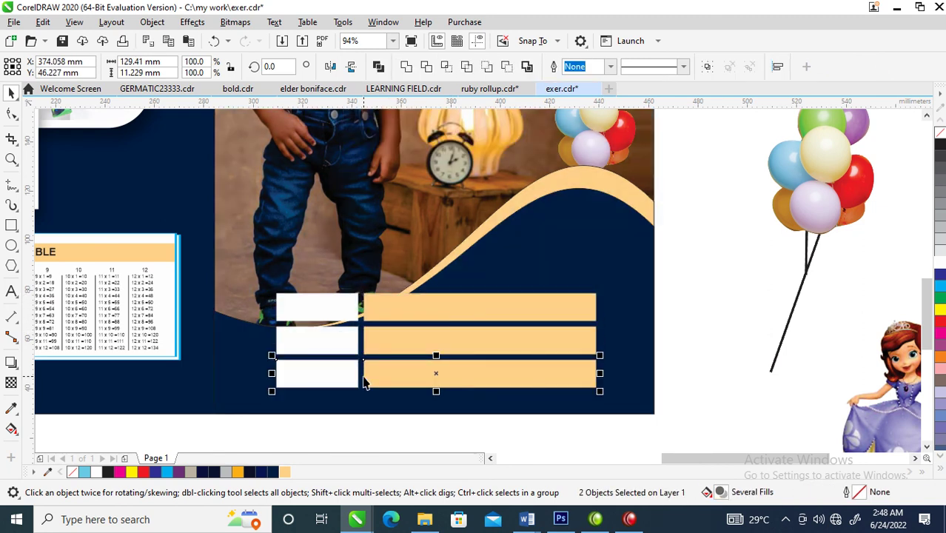
{"action": "key", "text": "ctrl+r"}
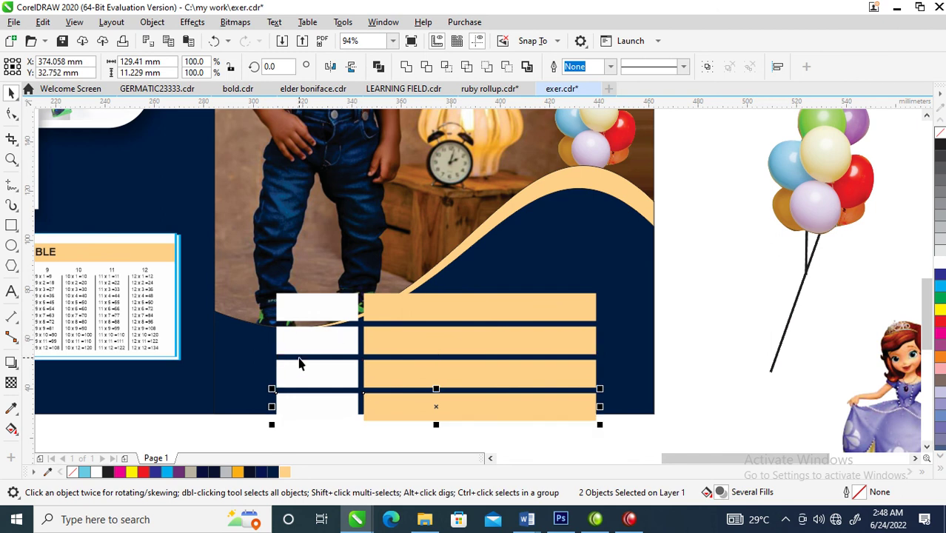
- Add a text block reading NAME, SUBJECT, CLASS and DATE on four lines, with black fill and no outline
{"action": "key", "text": "F8"}
{"action": "left_click", "coordinate": [300, 307]}
{"action": "type", "text": "NAME"}
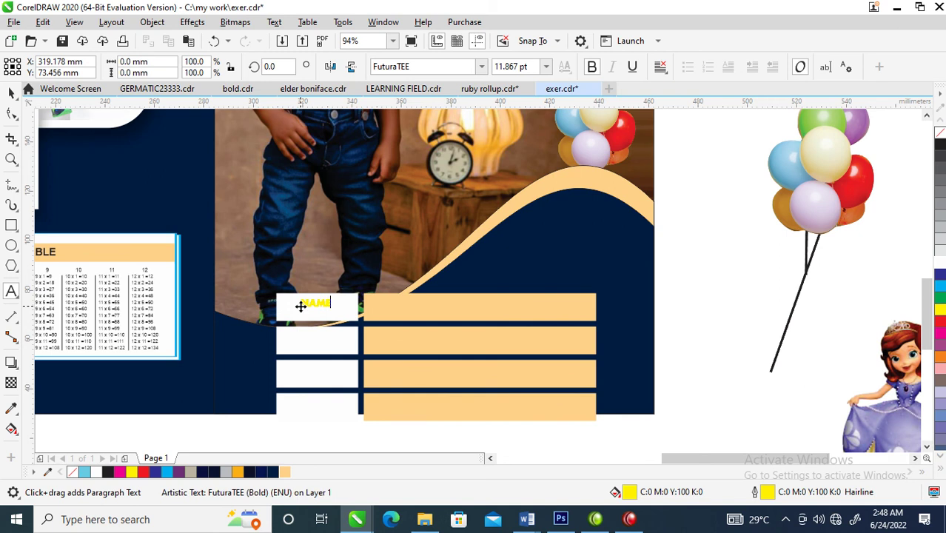
{"action": "key", "text": "ctrl+space"}
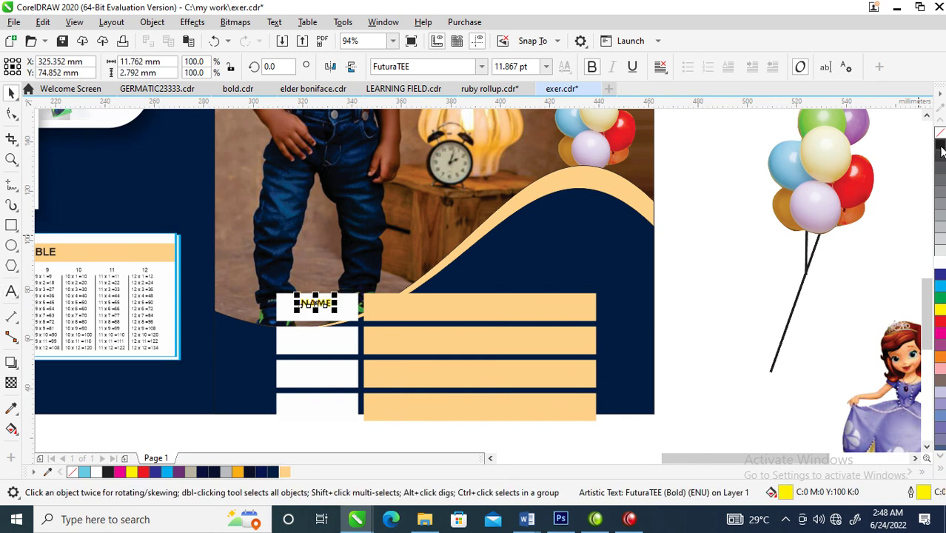
{"action": "key", "text": "Return"}
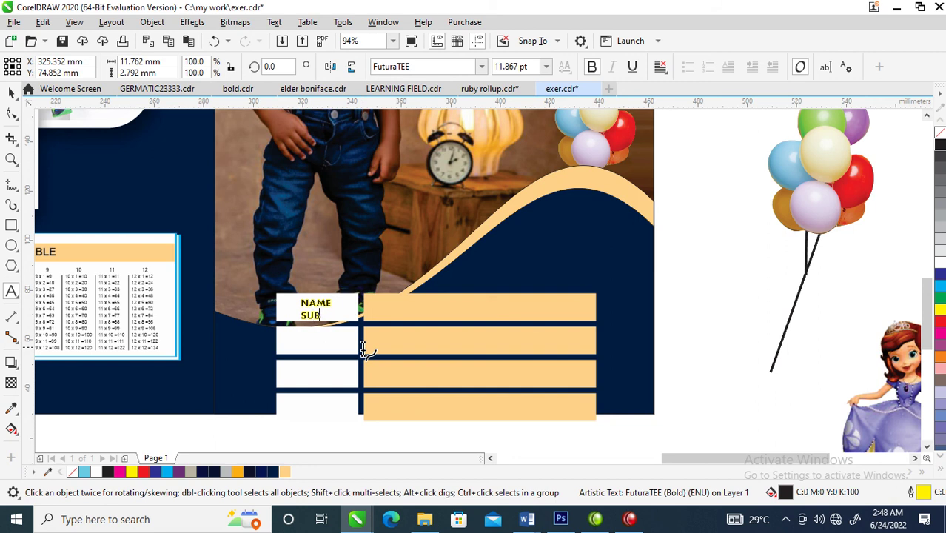
{"action": "type", "text": "SUBJECT"}
{"action": "key", "text": "ctrl+space"}
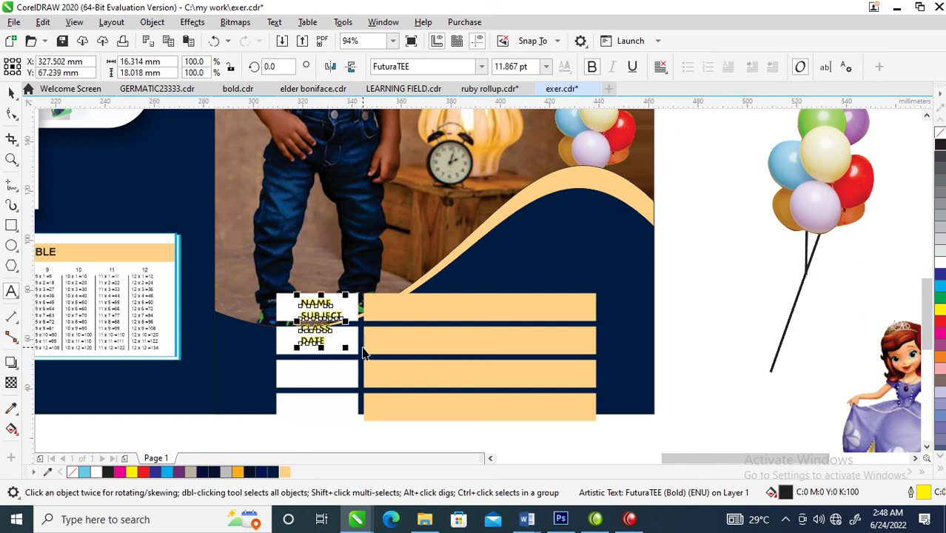
{"action": "left_click", "coordinate": [939, 133]}
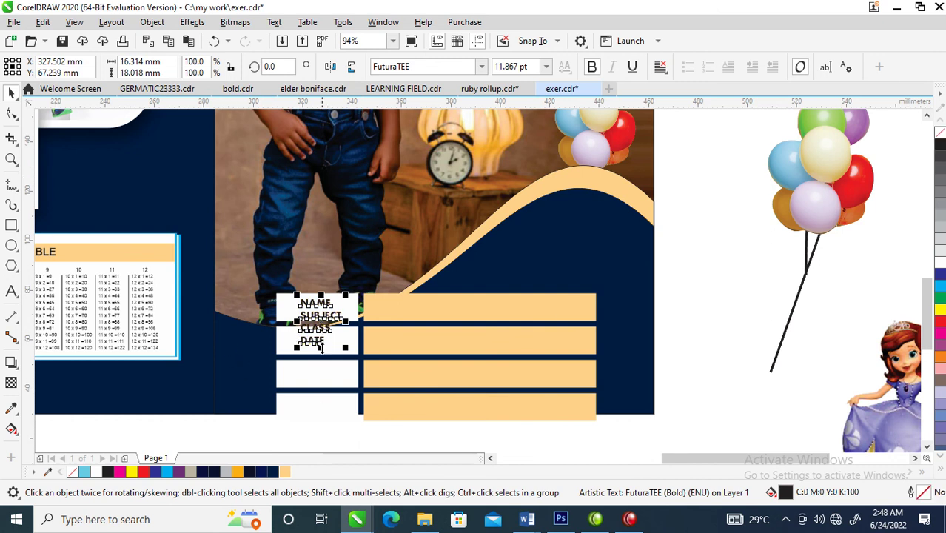
- Spread the text lines to match the four rows, split them into separate labels and place each in its white box
{"action": "left_click", "coordinate": [11, 113]}
{"action": "left_click_drag", "start_coordinate": [294, 353], "coordinate": [296, 427]}
{"action": "key", "text": "space"}
{"action": "mouse_move", "coordinate": [320, 303]}
{"action": "left_mouse_down"}
{"action": "mouse_move", "coordinate": [320, 279]}
{"action": "mouse_move", "coordinate": [309, 303]}
{"action": "left_mouse_up"}
{"action": "left_click", "coordinate": [322, 325]}
{"action": "left_click_drag", "start_coordinate": [327, 336], "coordinate": [327, 342]}
{"action": "left_click", "coordinate": [324, 382]}
{"action": "left_click_drag", "start_coordinate": [324, 381], "coordinate": [323, 373]}
- Enlarge the DATE label and repeat the same scaling on NAME, SUBJECT and CLASS, bringing them to about 25.6 pt
{"action": "left_click_drag", "start_coordinate": [323, 431], "coordinate": [339, 394]}
{"action": "left_click", "coordinate": [327, 315]}
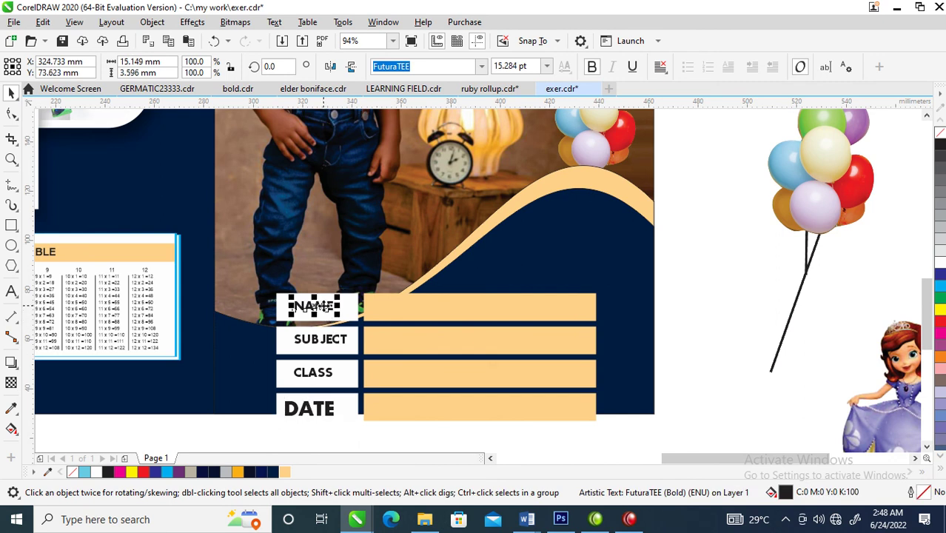
{"action": "key", "text": "ctrl+r"}
{"action": "left_click", "coordinate": [333, 342]}
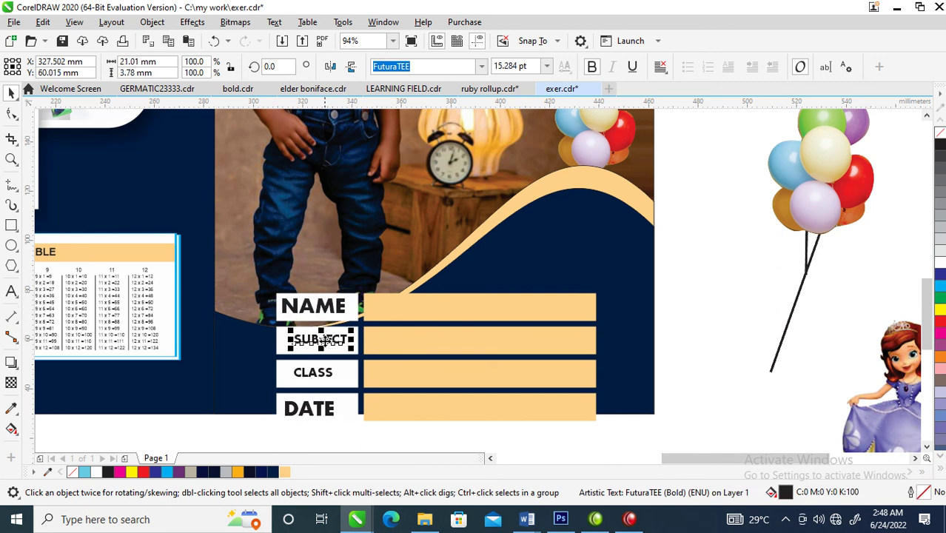
{"action": "key", "text": "ctrl+r"}
{"action": "left_click", "coordinate": [325, 375]}
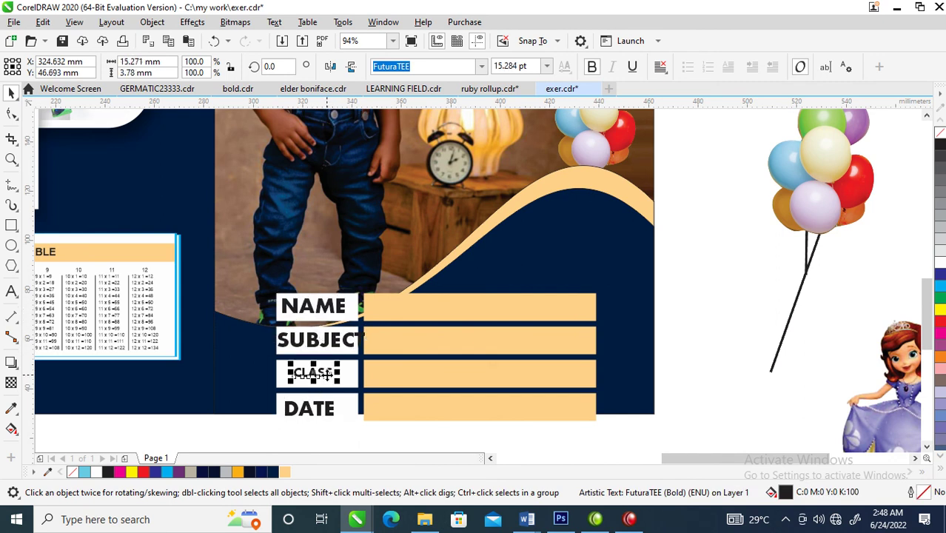
{"action": "key", "text": "ctrl+r"}
- Left-align all four labels and condense them horizontally to about 27 mm overall width so they fit the white boxes
{"action": "left_click", "coordinate": [349, 338], "text": "shift"}
{"action": "left_click", "coordinate": [338, 301], "text": "shift"}
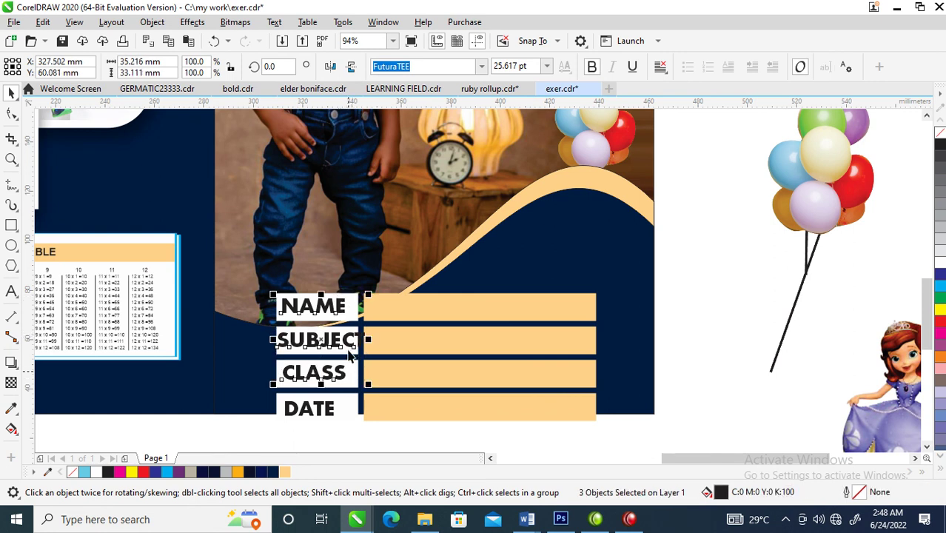
{"action": "left_click", "coordinate": [336, 412], "text": "shift"}
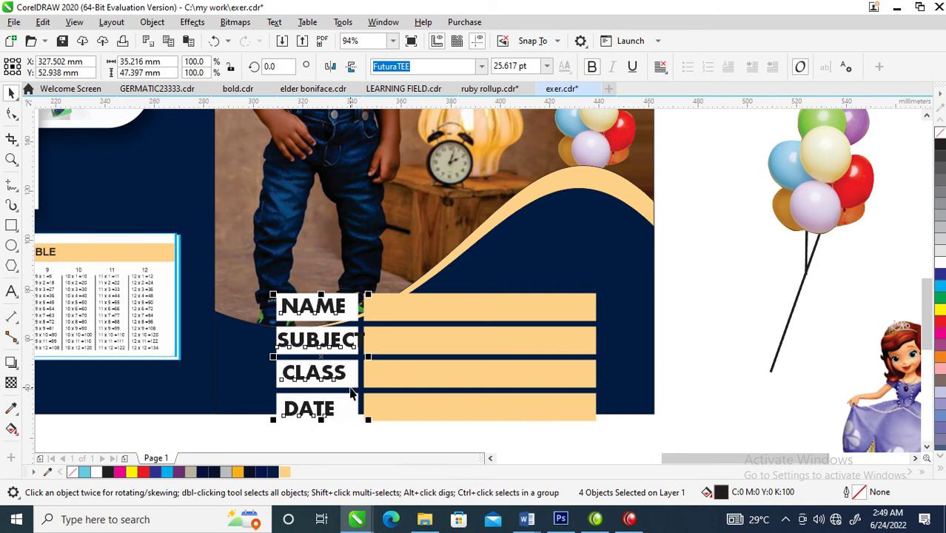
{"action": "mouse_move", "coordinate": [370, 355]}
{"action": "left_mouse_down"}
{"action": "mouse_move", "coordinate": [379, 357]}
{"action": "mouse_move", "coordinate": [356, 356]}
{"action": "left_mouse_up"}
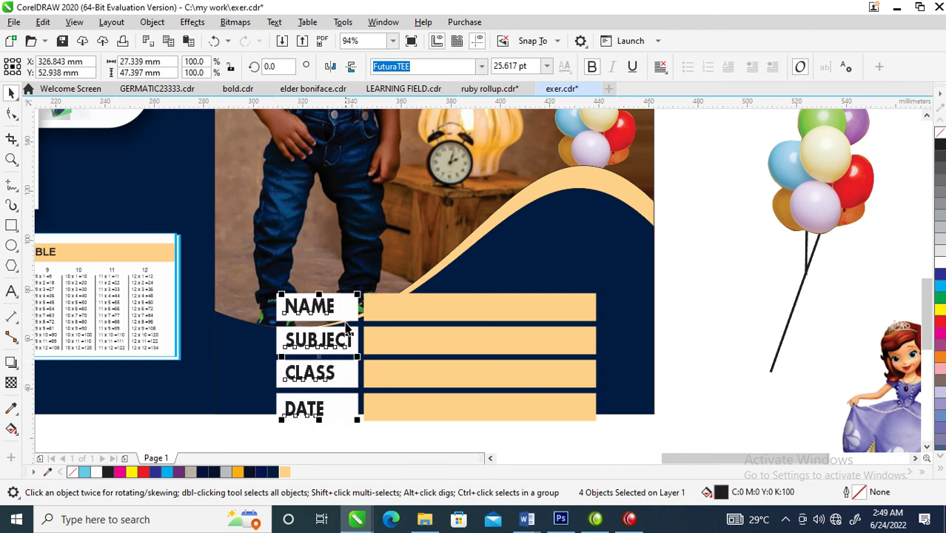
- Centre each of the four labels vertically within its own white box
{"action": "left_click_drag", "start_coordinate": [250, 386], "coordinate": [444, 433]}
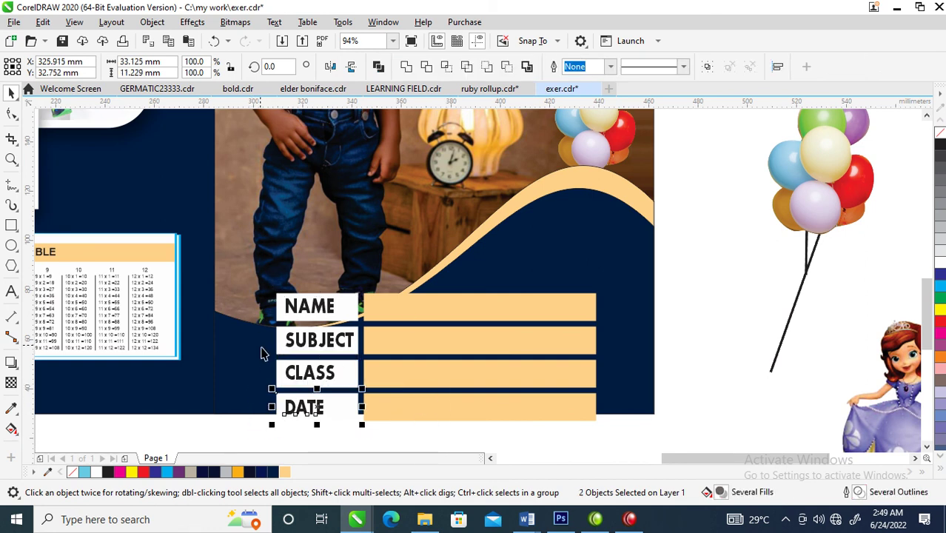
{"action": "left_click_drag", "start_coordinate": [257, 349], "coordinate": [406, 395]}
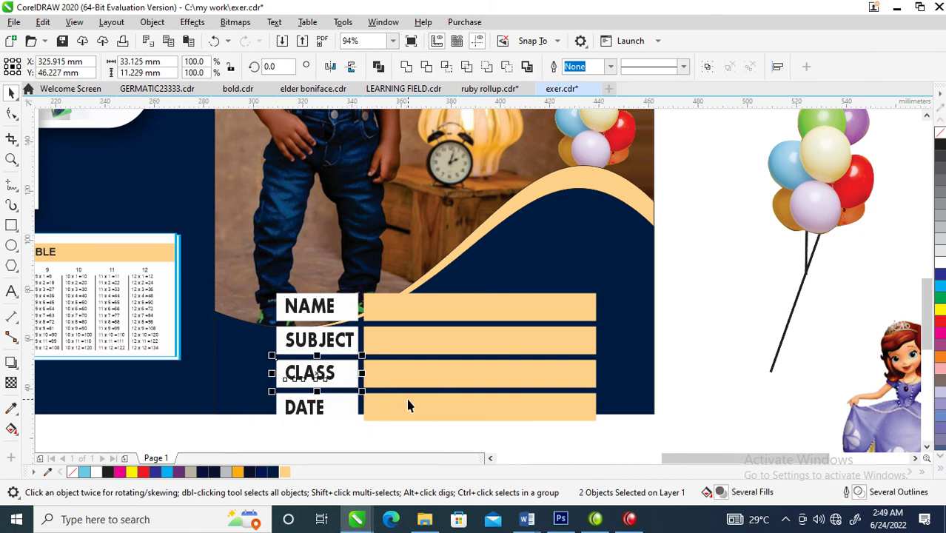
{"action": "left_click_drag", "start_coordinate": [250, 319], "coordinate": [411, 370]}
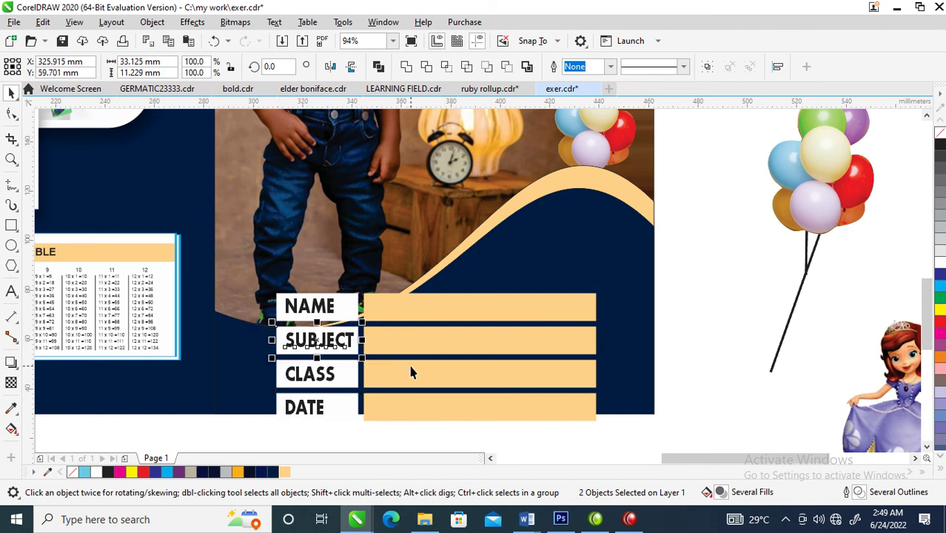
{"action": "left_click_drag", "start_coordinate": [222, 270], "coordinate": [415, 331]}
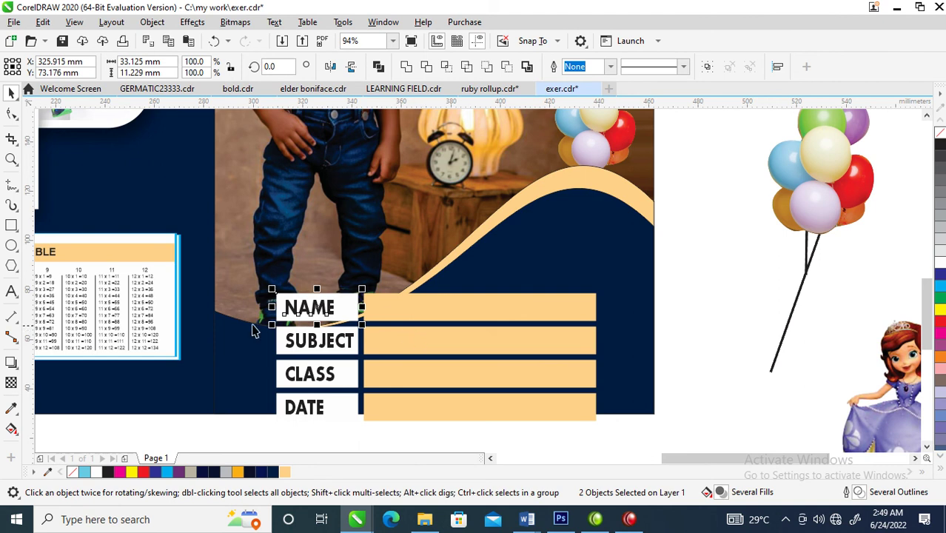
- Move all the label boxes and text up over the wave's lower part and group the 12 objects
{"action": "left_click_drag", "start_coordinate": [220, 260], "coordinate": [634, 431]}
{"action": "left_click_drag", "start_coordinate": [527, 405], "coordinate": [526, 330]}
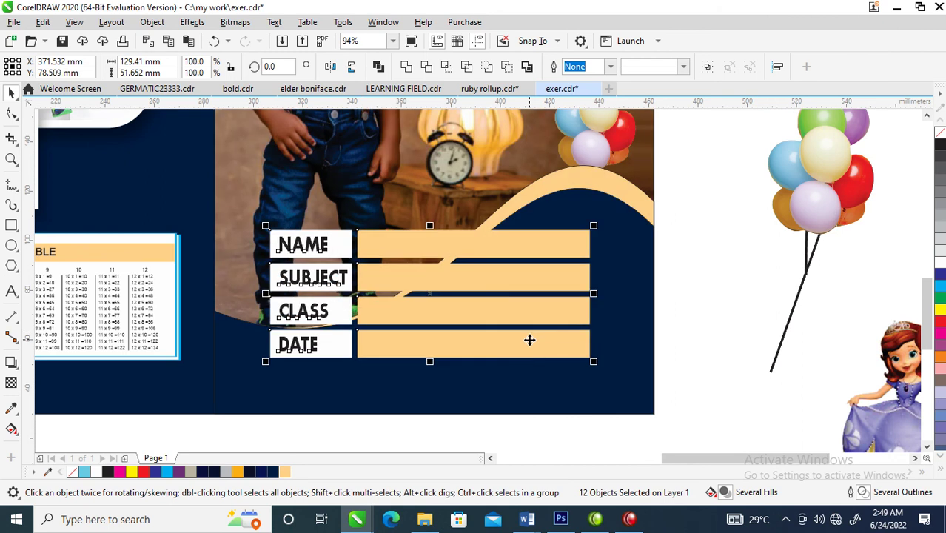
{"action": "key", "text": "ctrl+g"}
{"action": "scroll", "coordinate": [536, 374], "scroll_direction": "down", "scroll_amount": 4}
{"action": "key", "text": "z"}
{"action": "left_click_drag", "start_coordinate": [293, 216], "coordinate": [641, 369]}
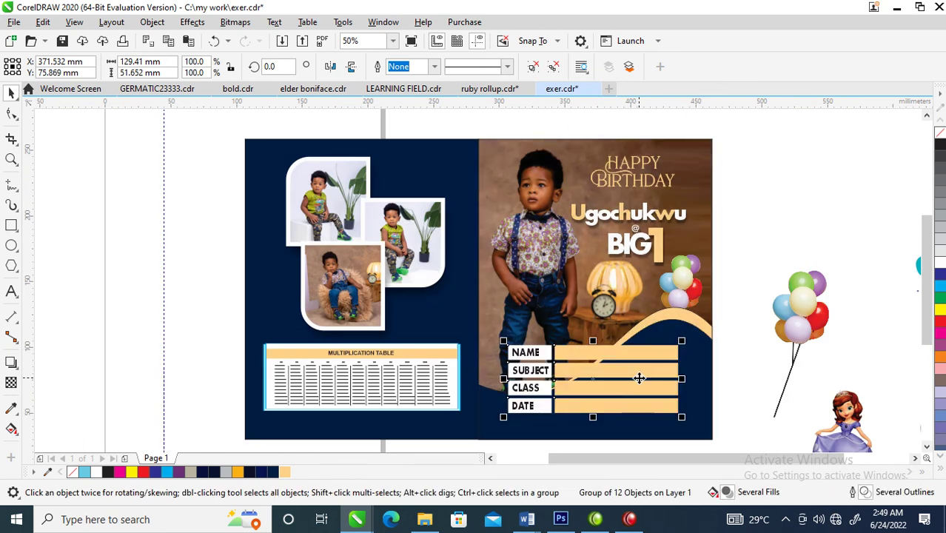